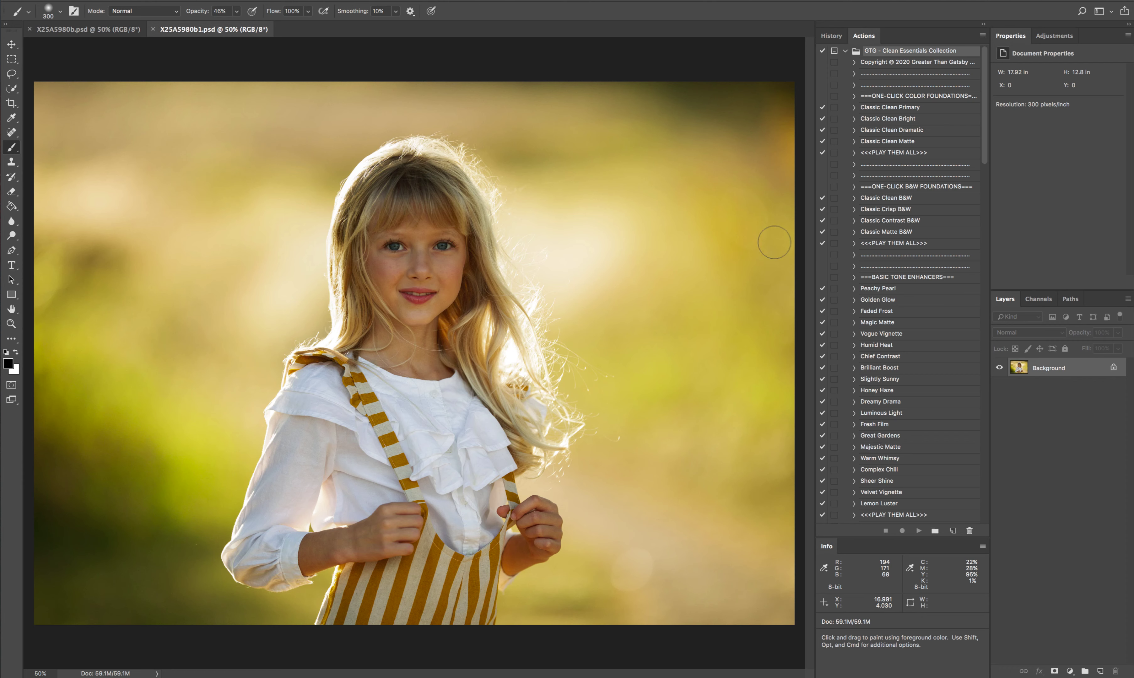
Run the Classic Clean Bright action and set its layer group to 50% opacity.
click(890, 120)
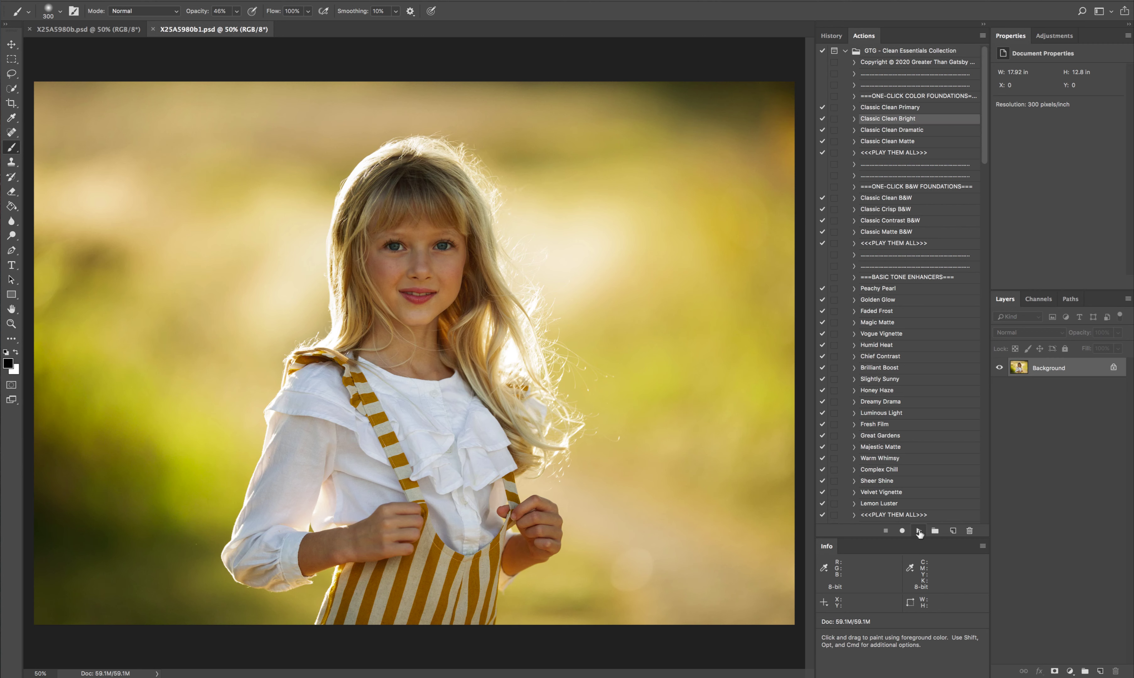
click(918, 531)
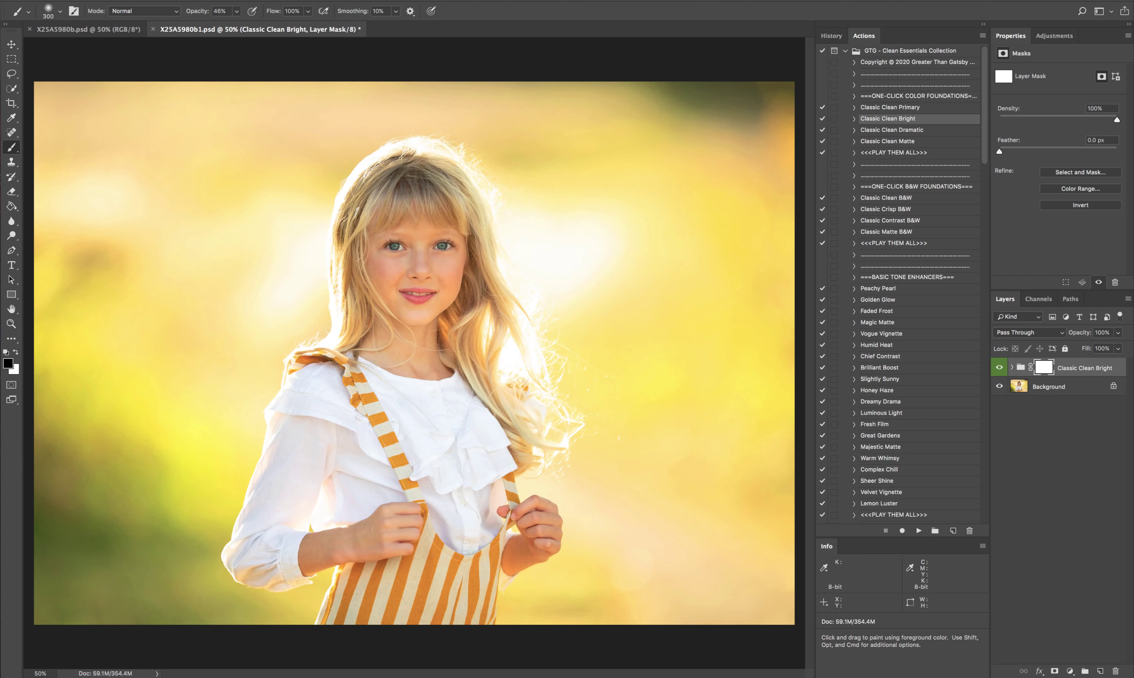
click(1118, 333)
drag(1118, 346, 1108, 349)
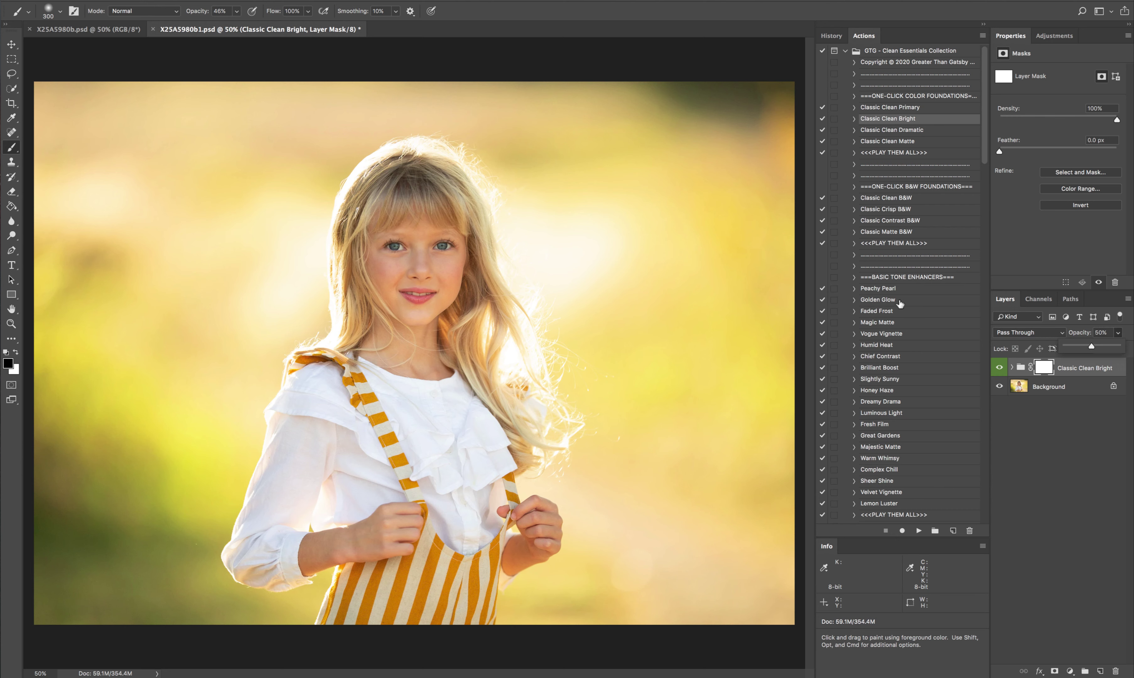
Run the Peachy Pearl action and hide its layer group.
click(880, 290)
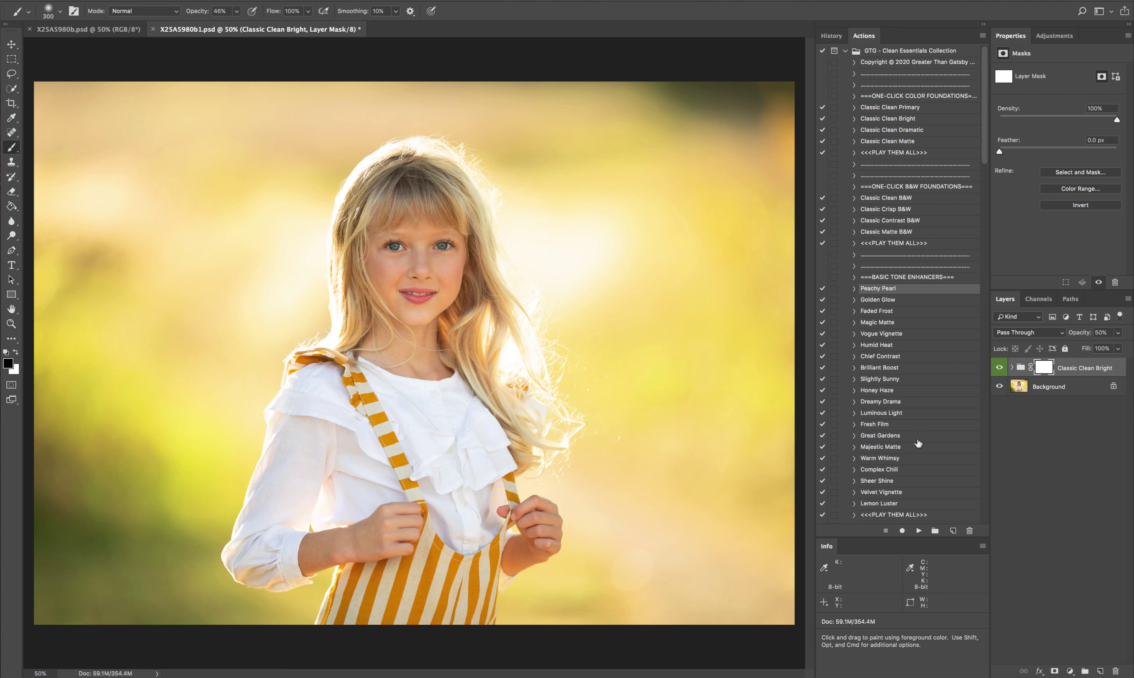
click(918, 531)
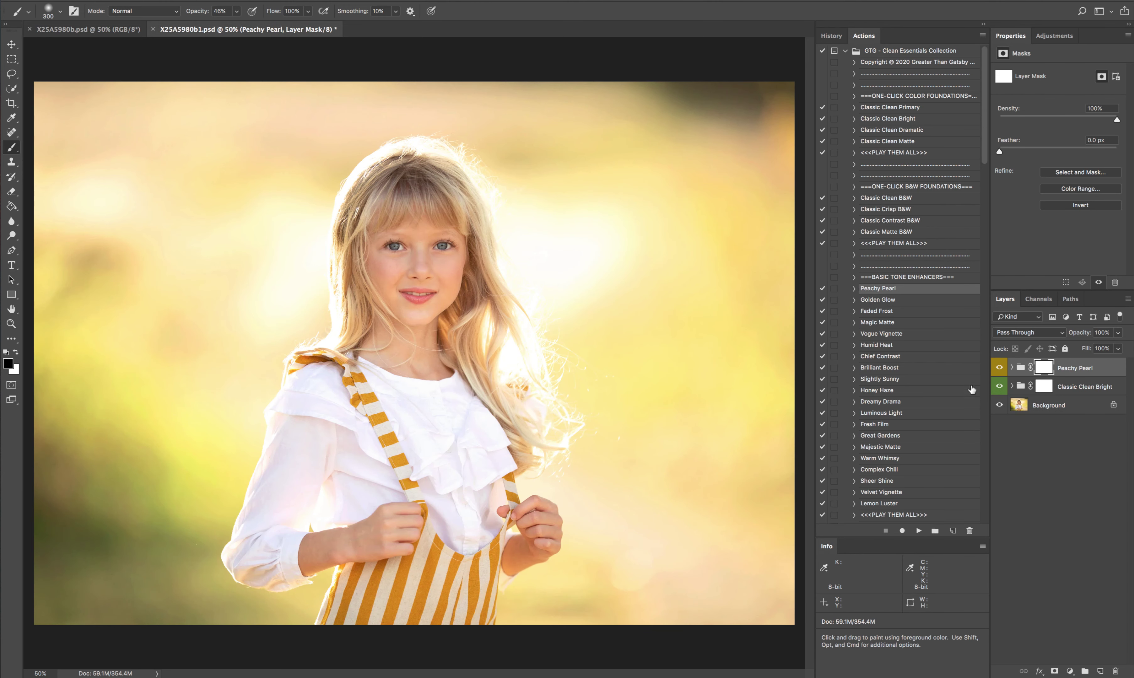
click(999, 370)
Run the Golden Glow action and lower its layer to 40% opacity.
click(880, 302)
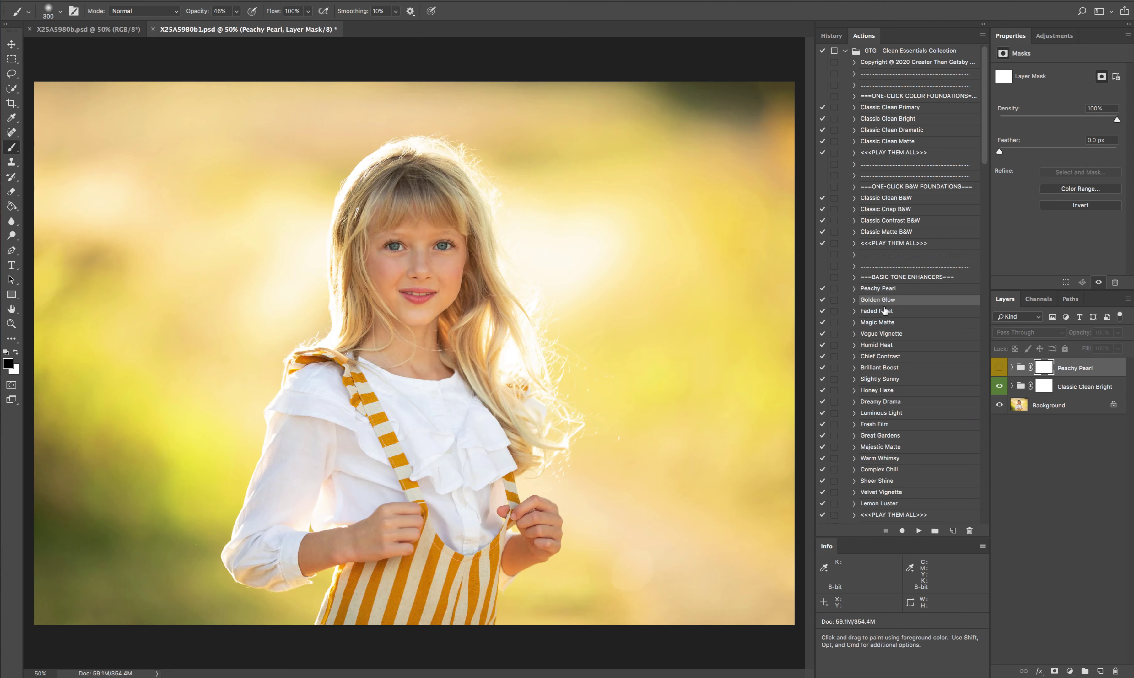
click(918, 532)
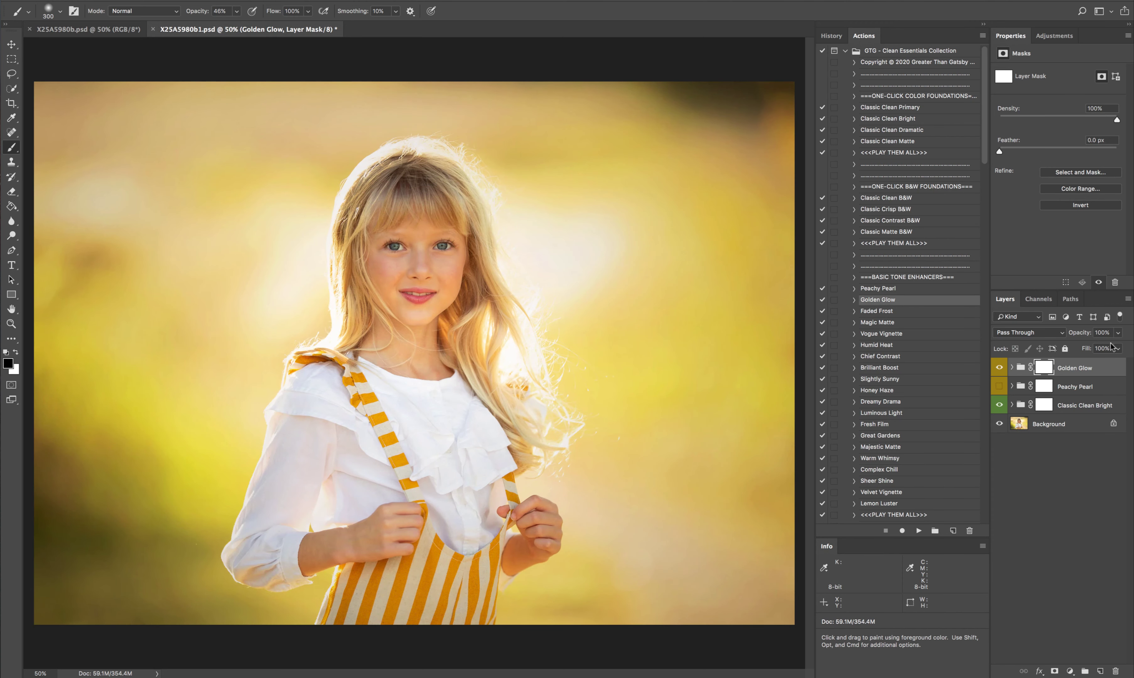
drag(1118, 334, 1116, 348)
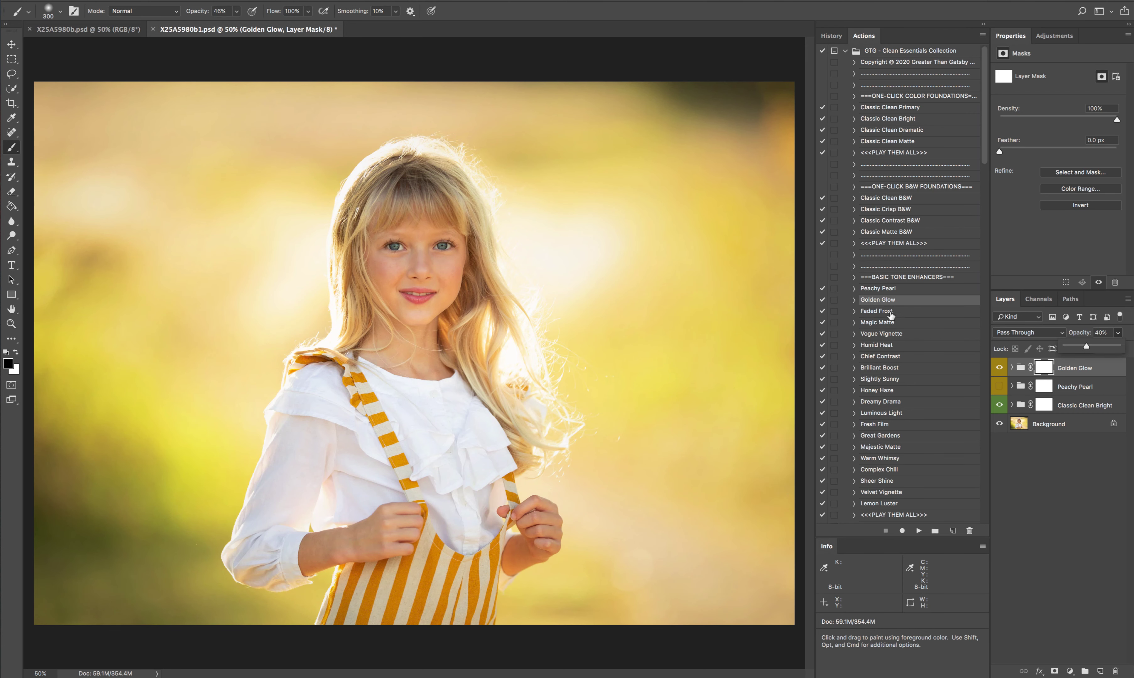
Run the Faded Frost action and set its layer to 30% opacity.
click(884, 312)
click(918, 531)
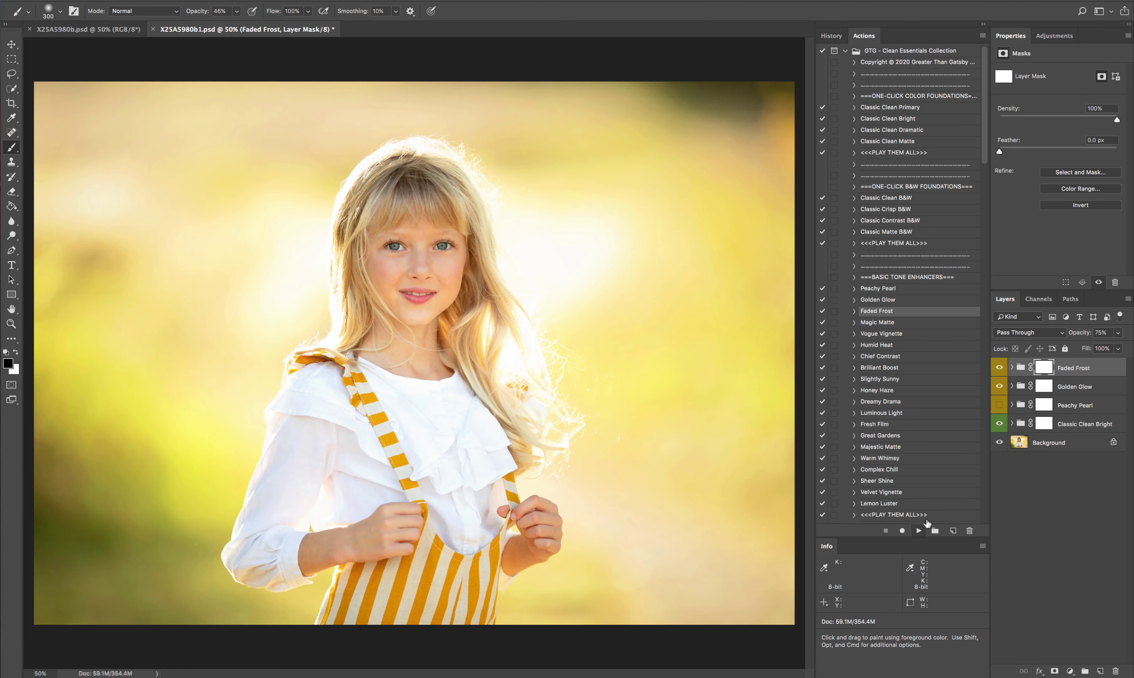
click(1118, 332)
drag(1116, 347, 1092, 347)
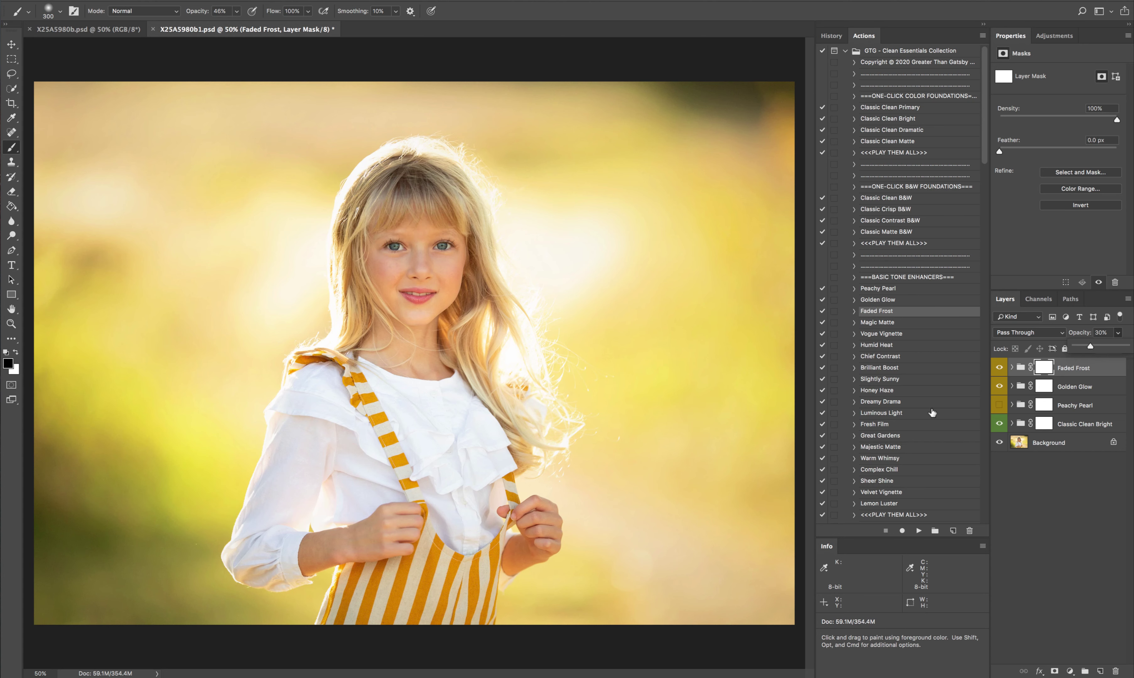
Run the SHEER: Warm action from Finishing Vignettes and set the vignette layer to 45% opacity.
scroll(933, 413, down, 5)
scroll(933, 412, down, 5)
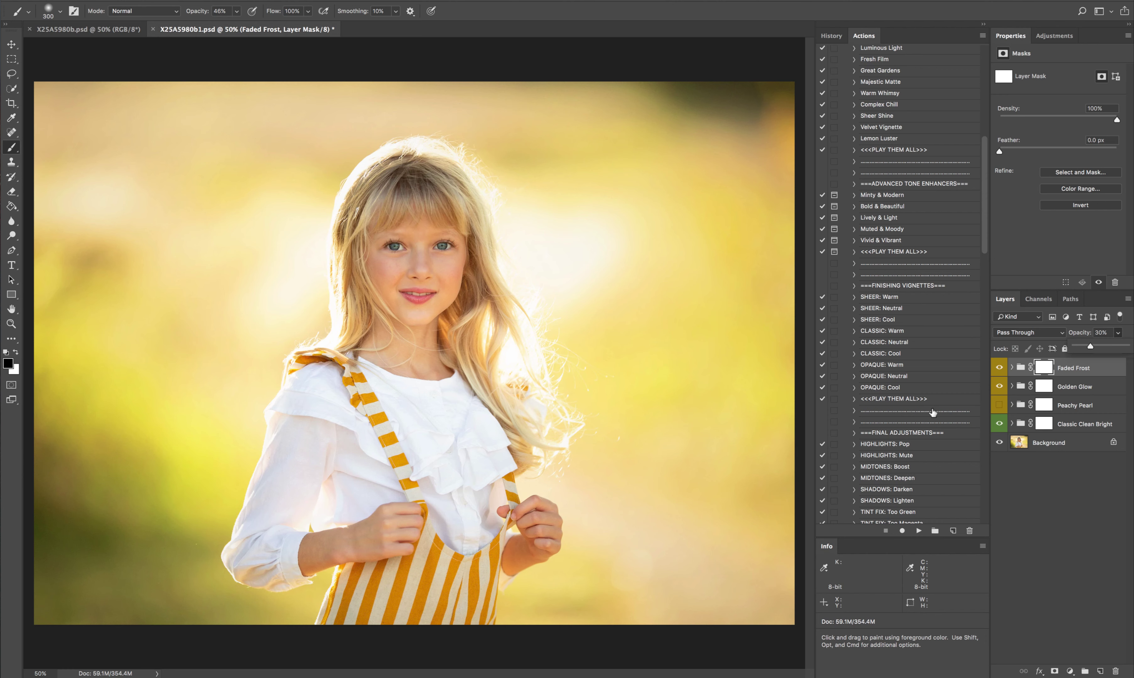
click(888, 300)
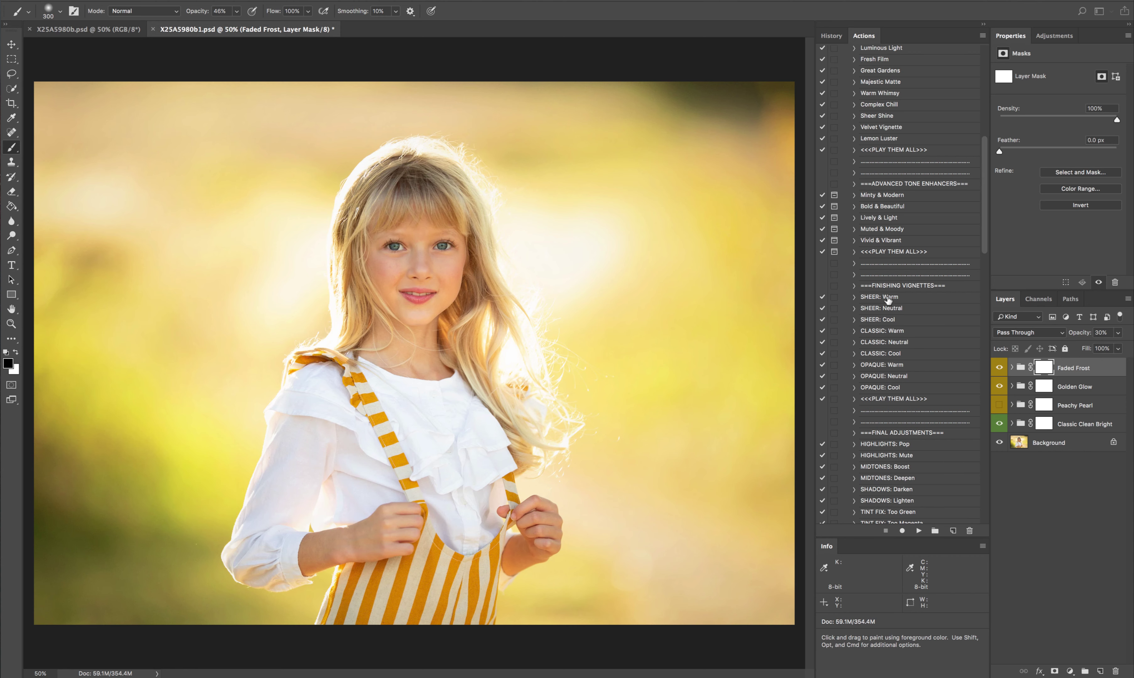
click(889, 297)
click(920, 532)
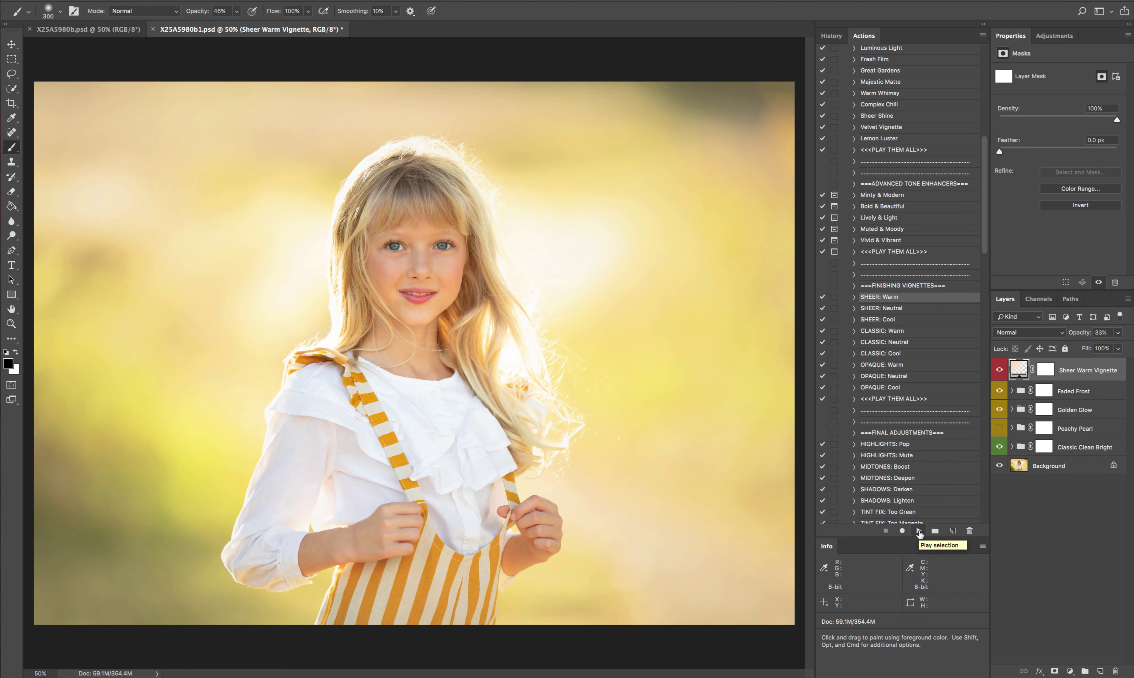
click(1119, 335)
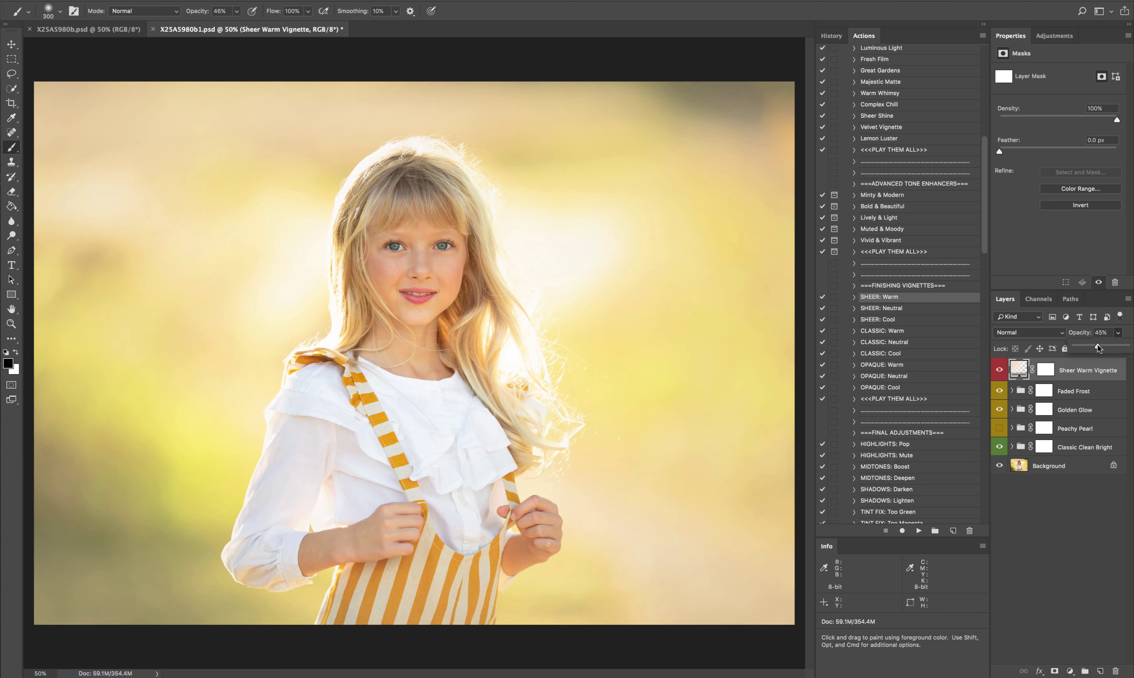
On the Sheer Warm Vignette mask, dab a large 33%-opacity brush over the girl's face.
click(1047, 371)
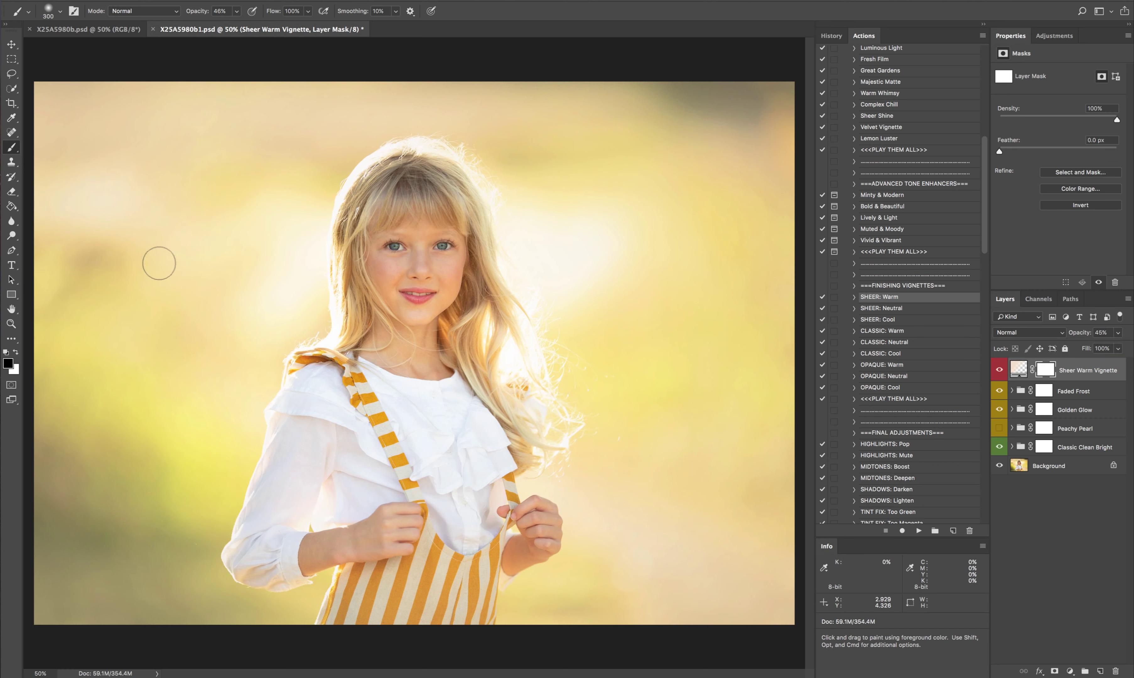
click(236, 11)
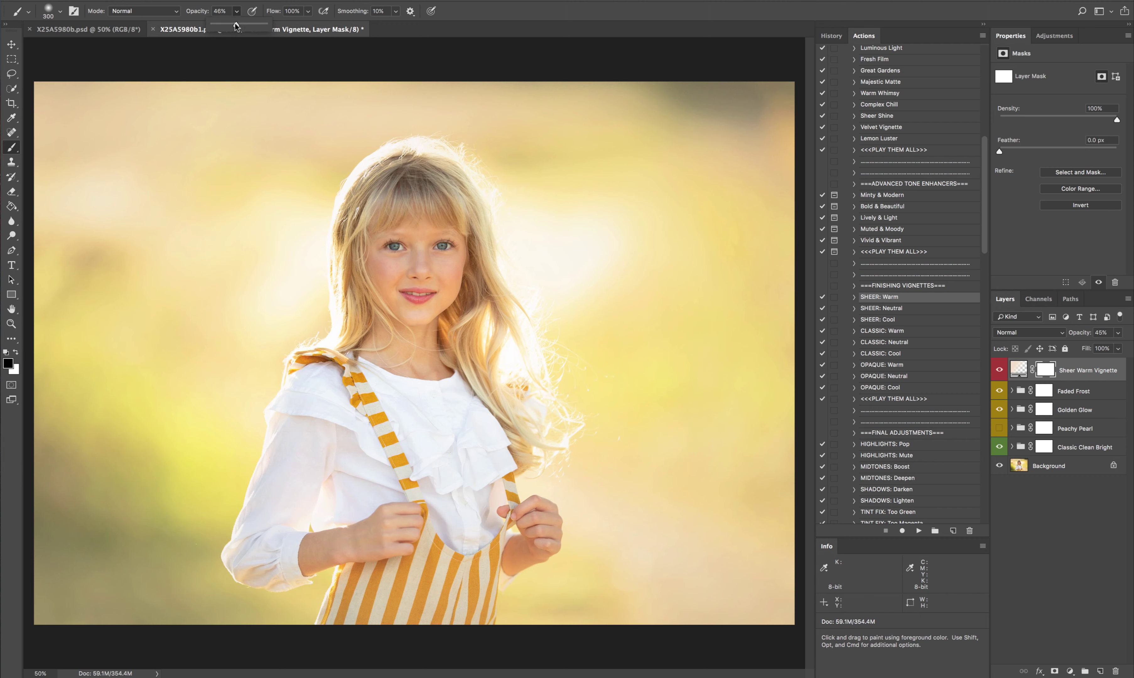
drag(235, 24, 264, 24)
key(bracketleft)
key(bracketleft)
key(bracketleft)
key(bracketleft)
key(bracketleft)
key(bracketleft)
key(bracketleft)
key(bracketleft)
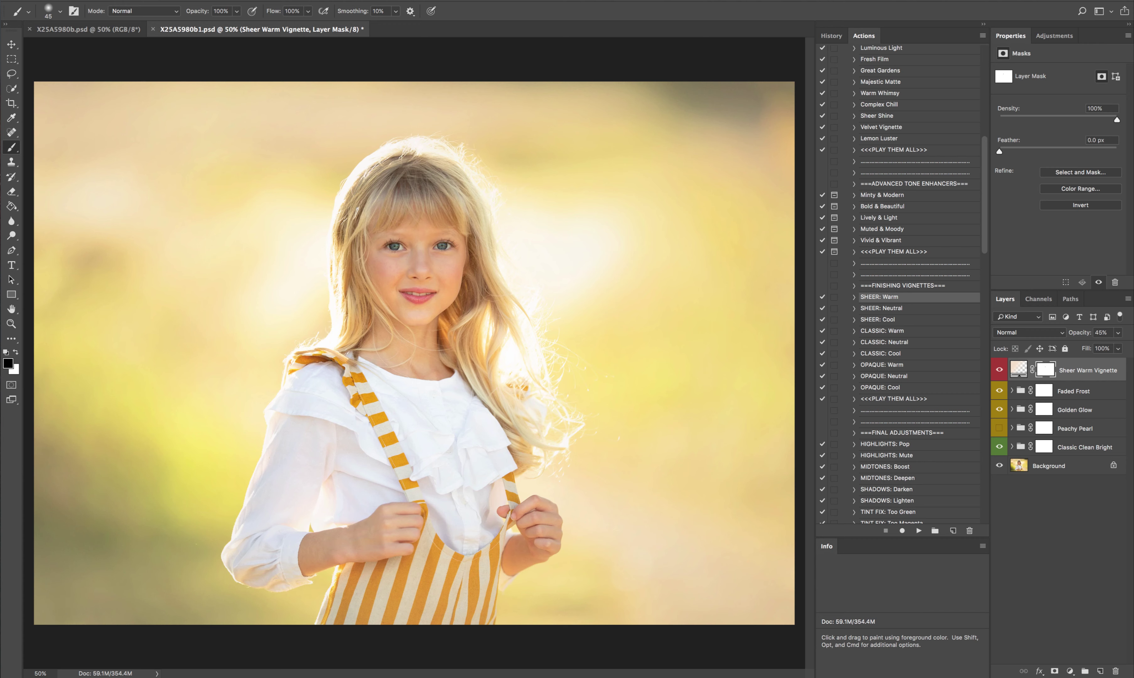
click(236, 10)
drag(239, 24, 227, 26)
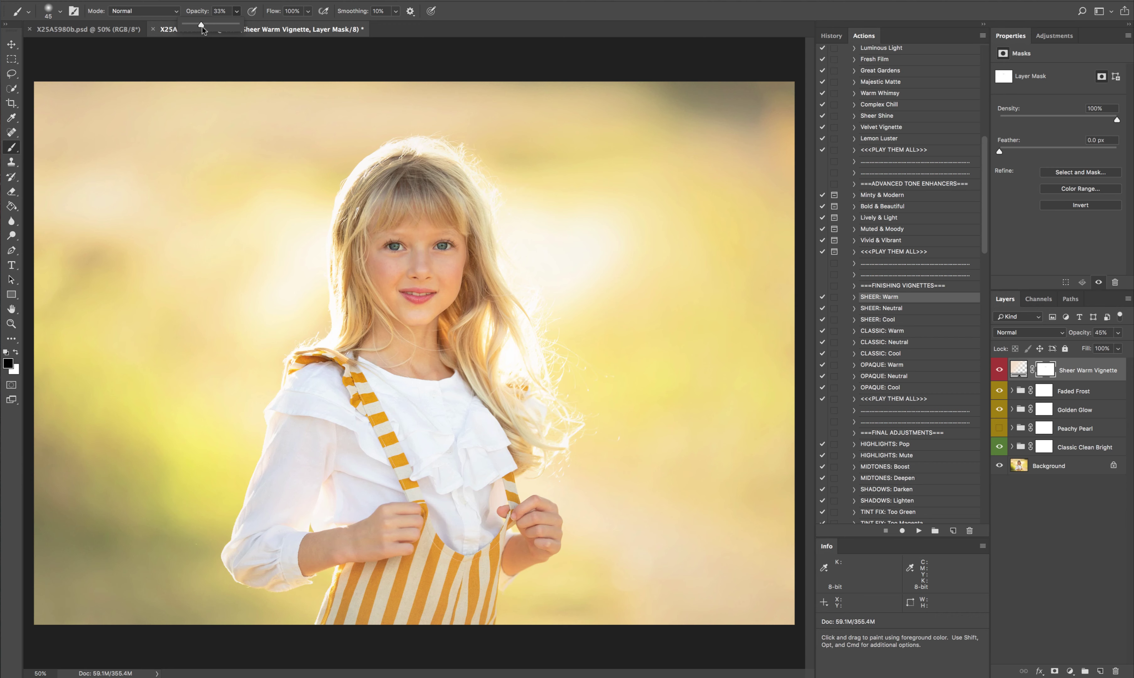
key(bracketright)
key(bracketright)
key(bracketright)
key(bracketright)
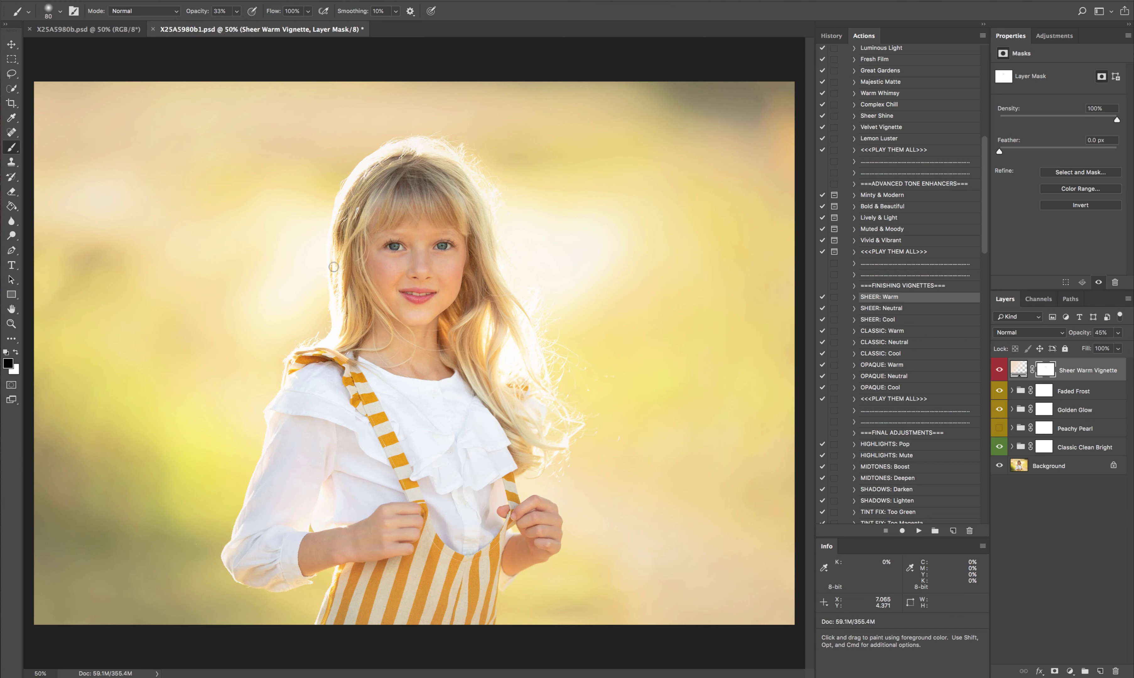
key(bracketright)
key(bracketright)
key(bracketright)
key(bracketright)
key(bracketright)
key(bracketright)
key(bracketright)
key(bracketright)
key(bracketright)
key(bracketright)
key(bracketright)
key(bracketright)
key(bracketright)
key(bracketright)
key(bracketright)
key(bracketright)
key(bracketright)
key(bracketright)
key(bracketright)
key(bracketright)
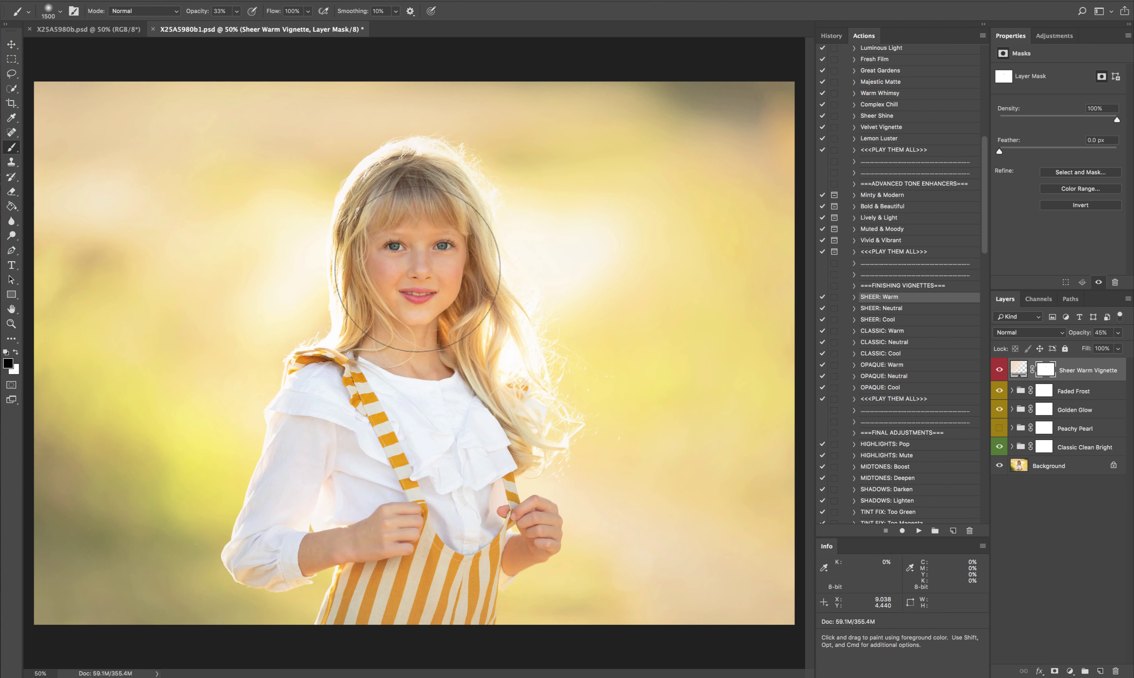
click(417, 269)
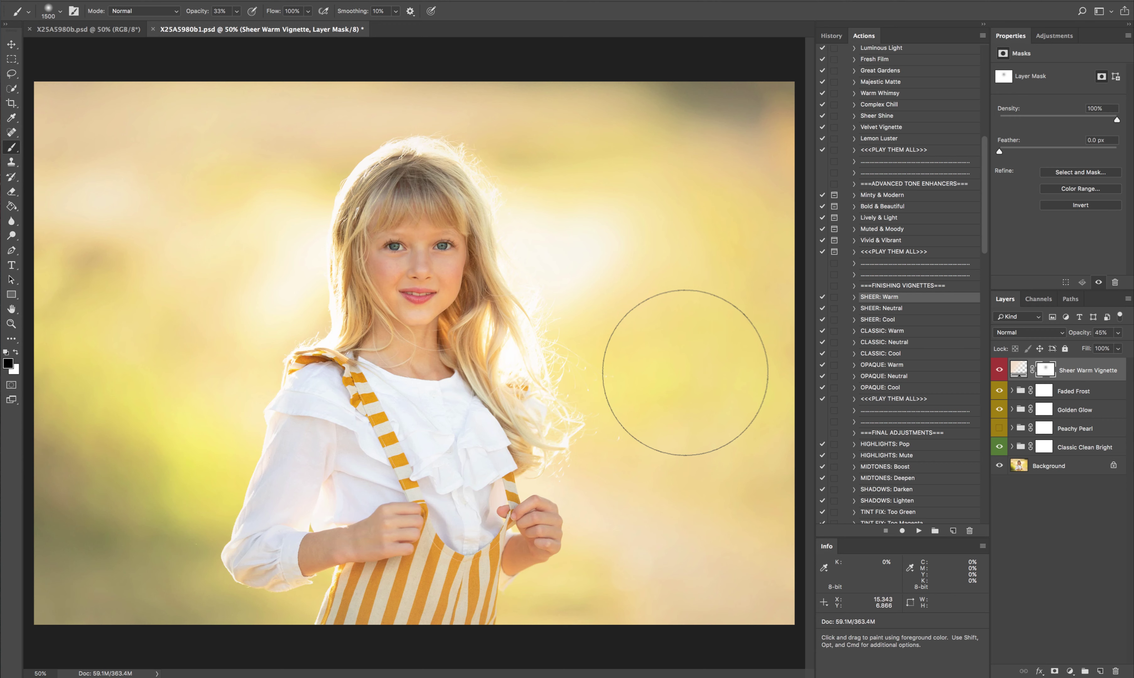
Flatten the image, discarding the hidden layers.
click(1052, 467)
right_click(1052, 465)
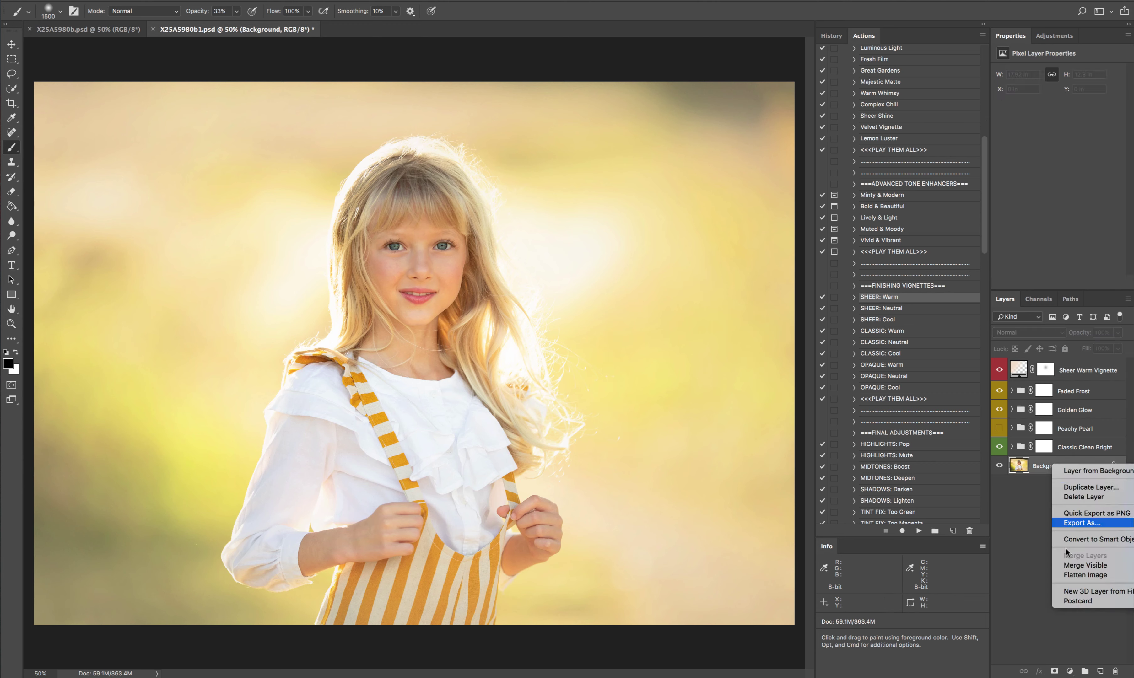
click(1069, 571)
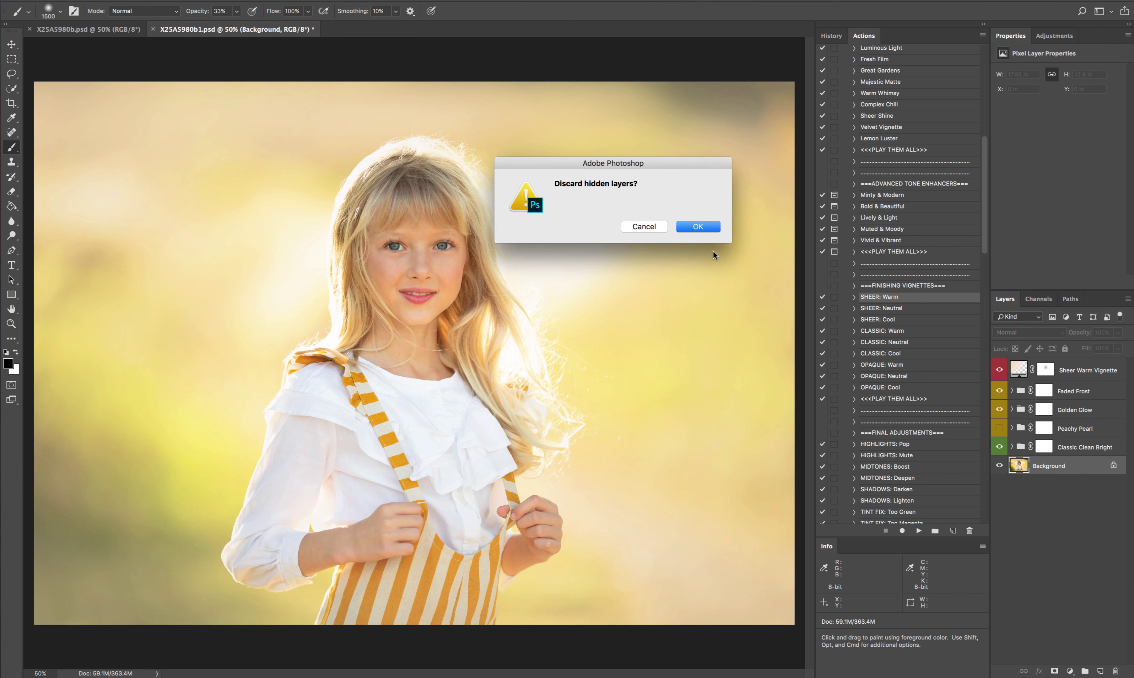
click(704, 226)
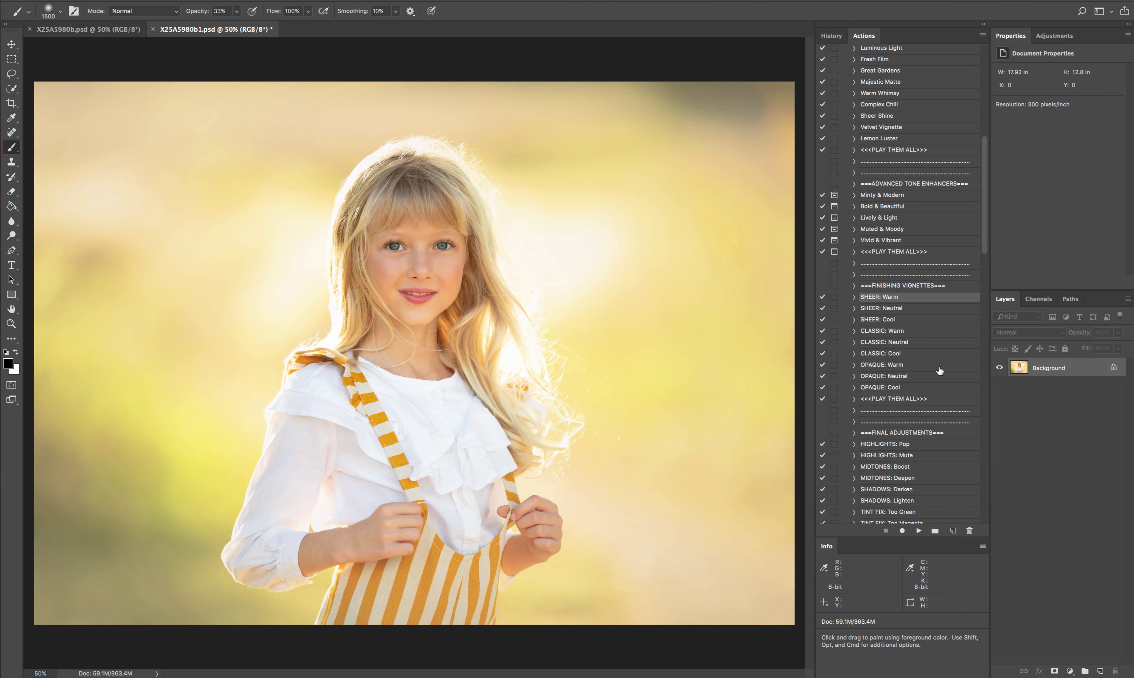
Run the Final Adjustments <<<PLAY THEM ALL>>> set, continuing past the flatten warning.
scroll(940, 371, down, 5)
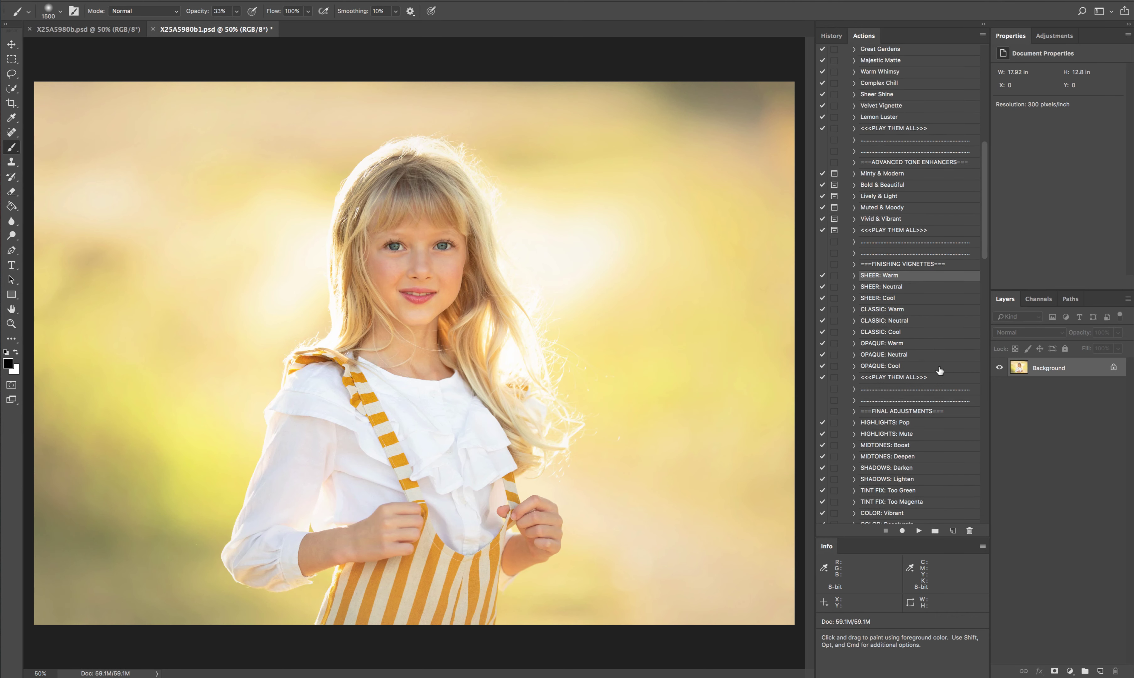
scroll(940, 371, down, 2)
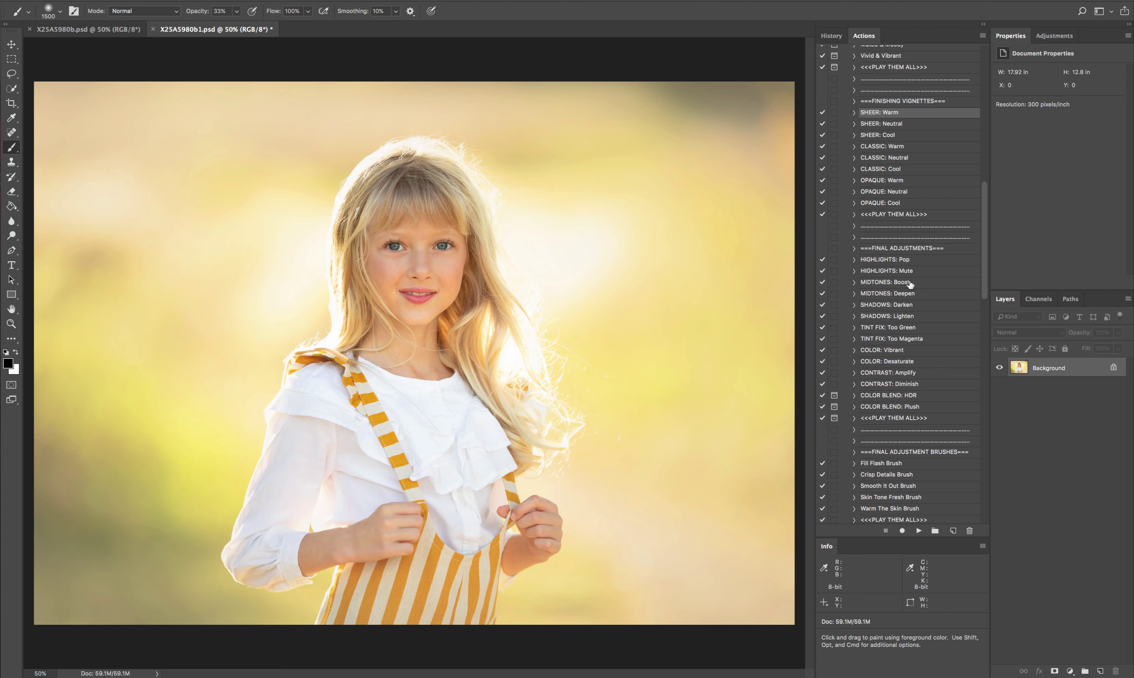
click(900, 418)
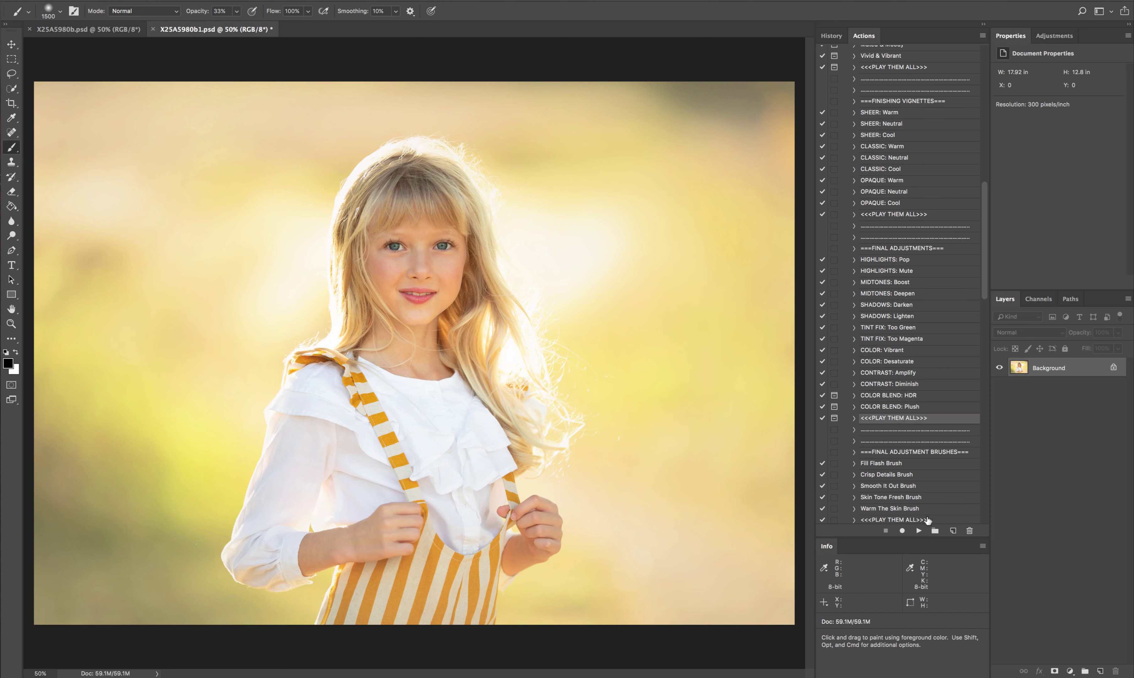
click(919, 532)
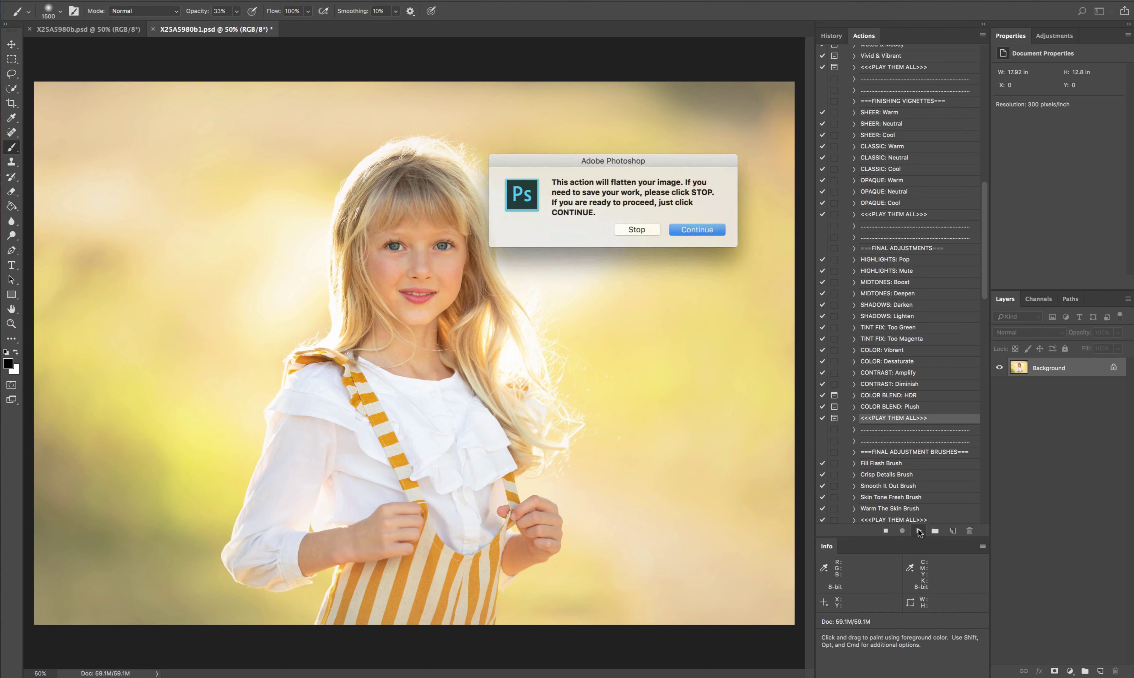
click(694, 229)
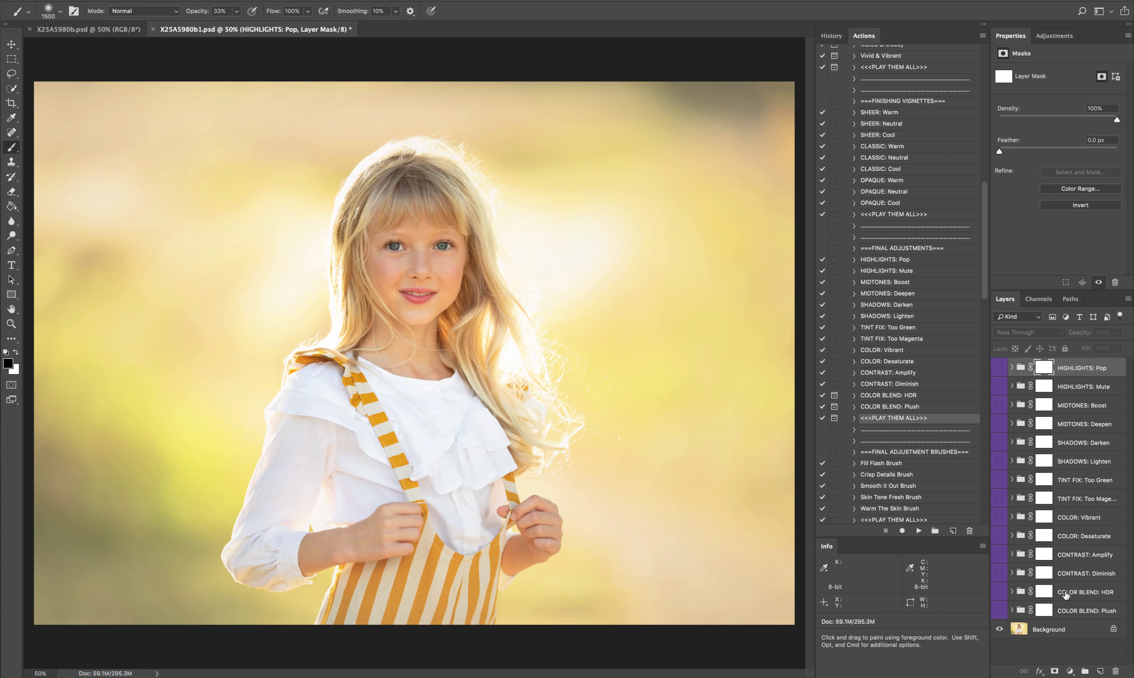
Compare the blends, keeping COLOR BLEND: HDR visible instead of Plush and lowering HDR's opacity.
click(999, 592)
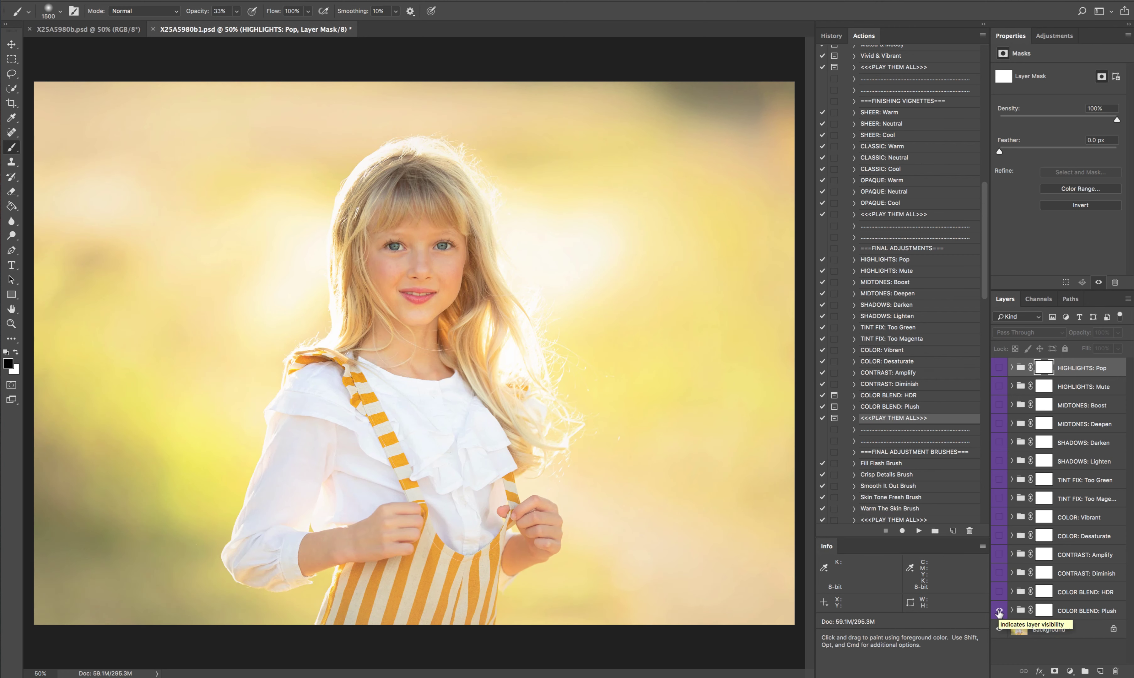
click(1000, 611)
click(1000, 593)
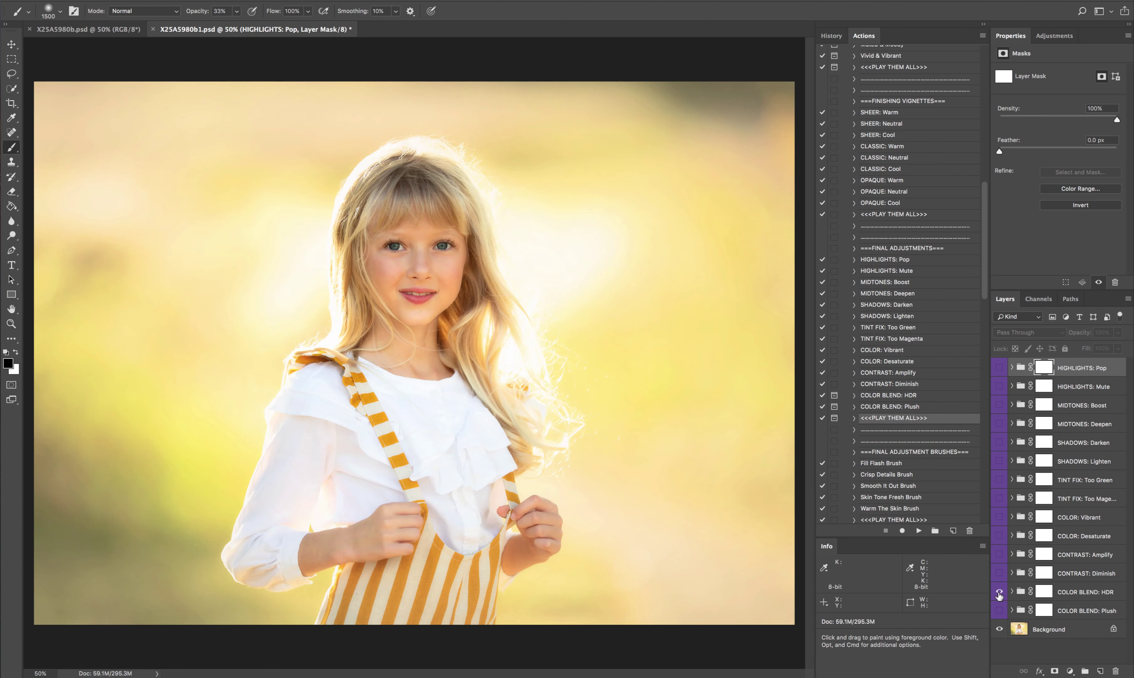
click(1071, 594)
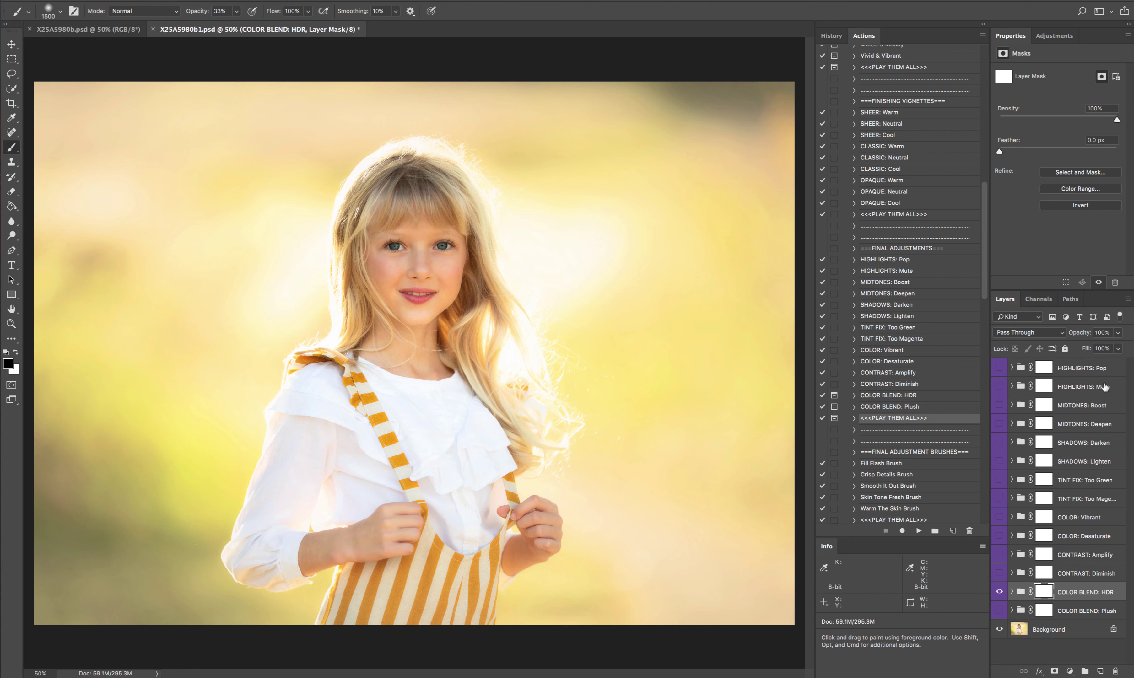
click(1118, 332)
drag(1119, 345, 1103, 346)
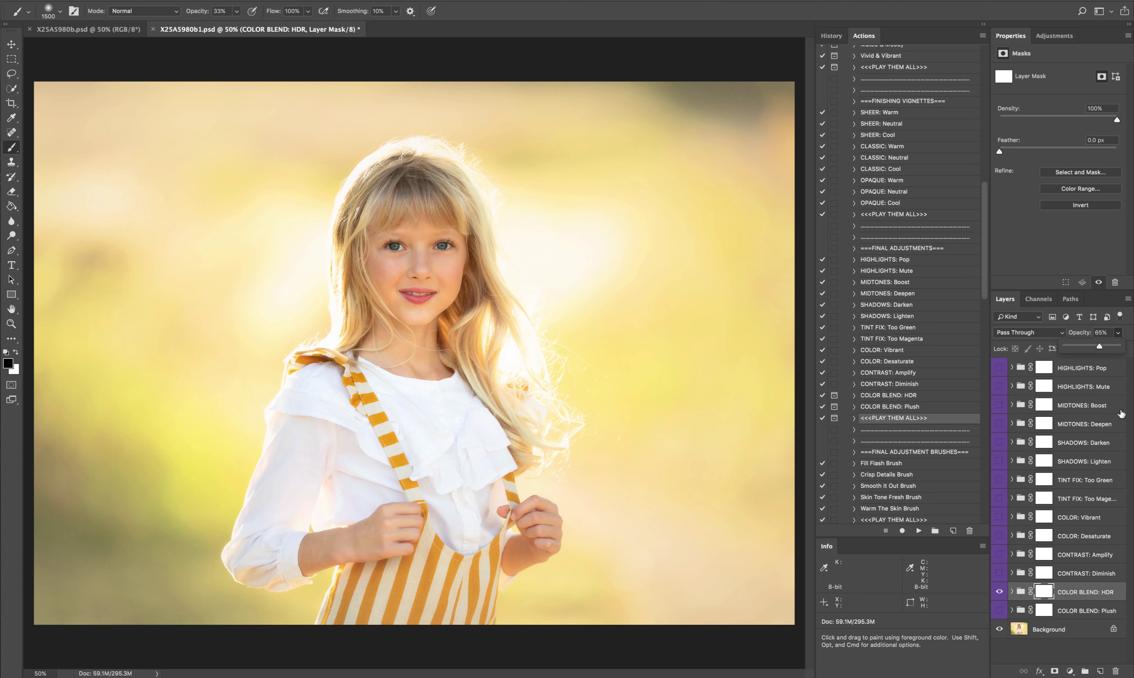
Turn on the MIDTONES: Deepen layer and set it to 46% opacity.
click(1074, 424)
click(1000, 424)
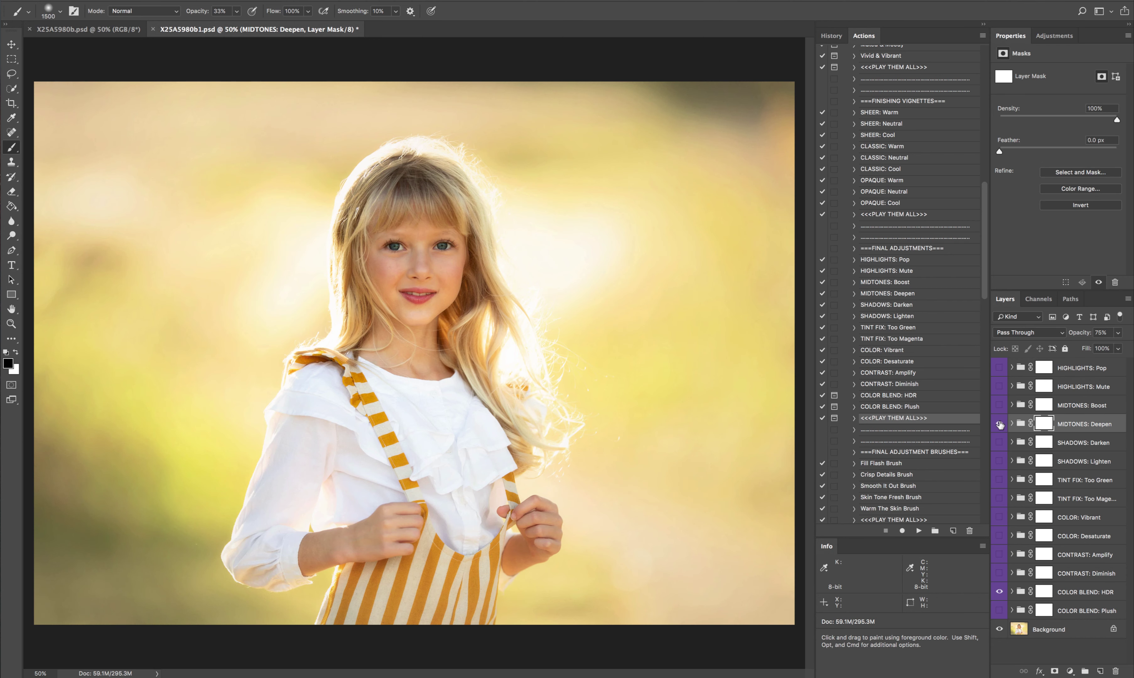
click(1118, 333)
scroll(958, 487, down, 4)
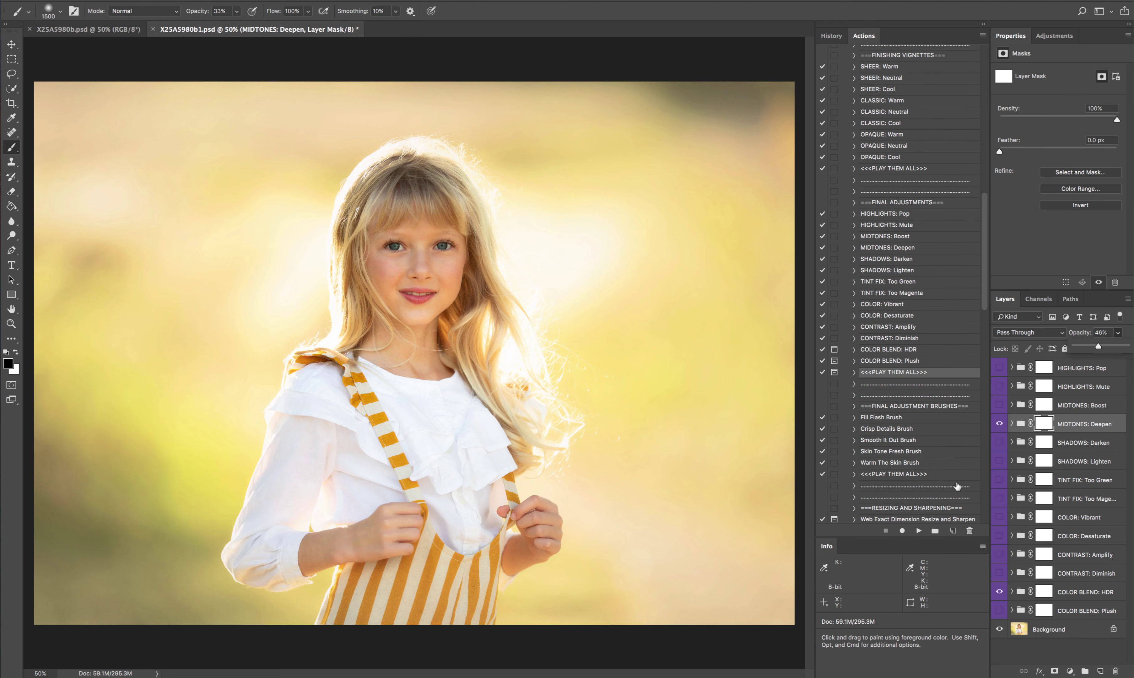
click(905, 441)
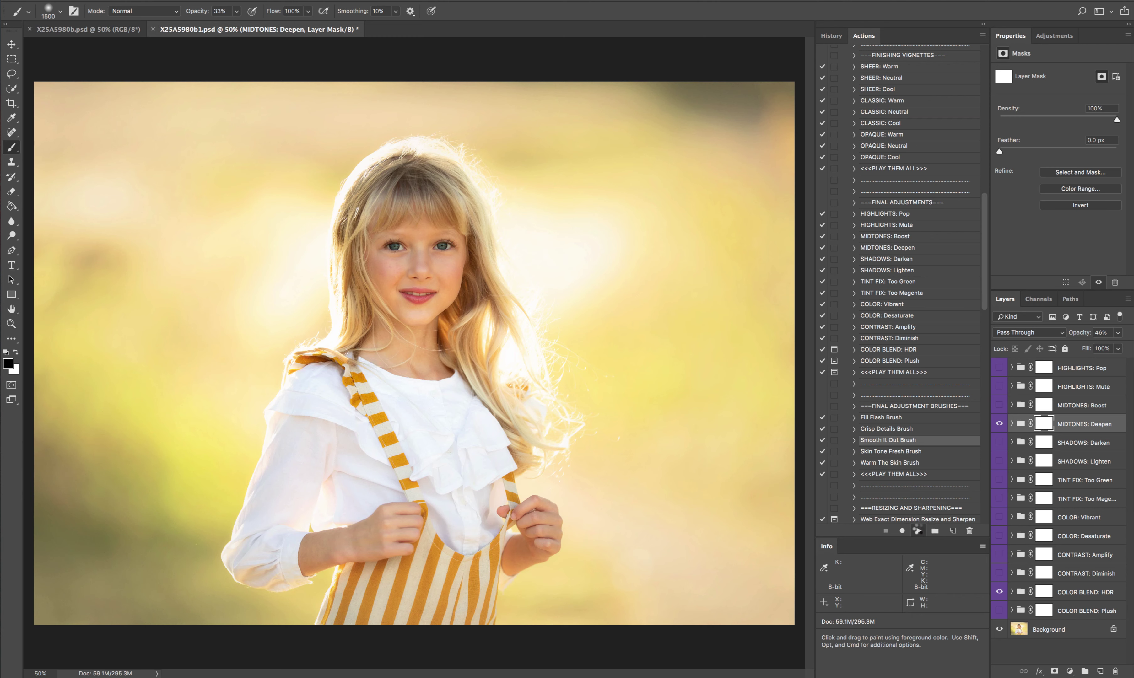
Run Smooth It Out Brush, shrink the brush, and zoom to 200% on the face.
click(918, 531)
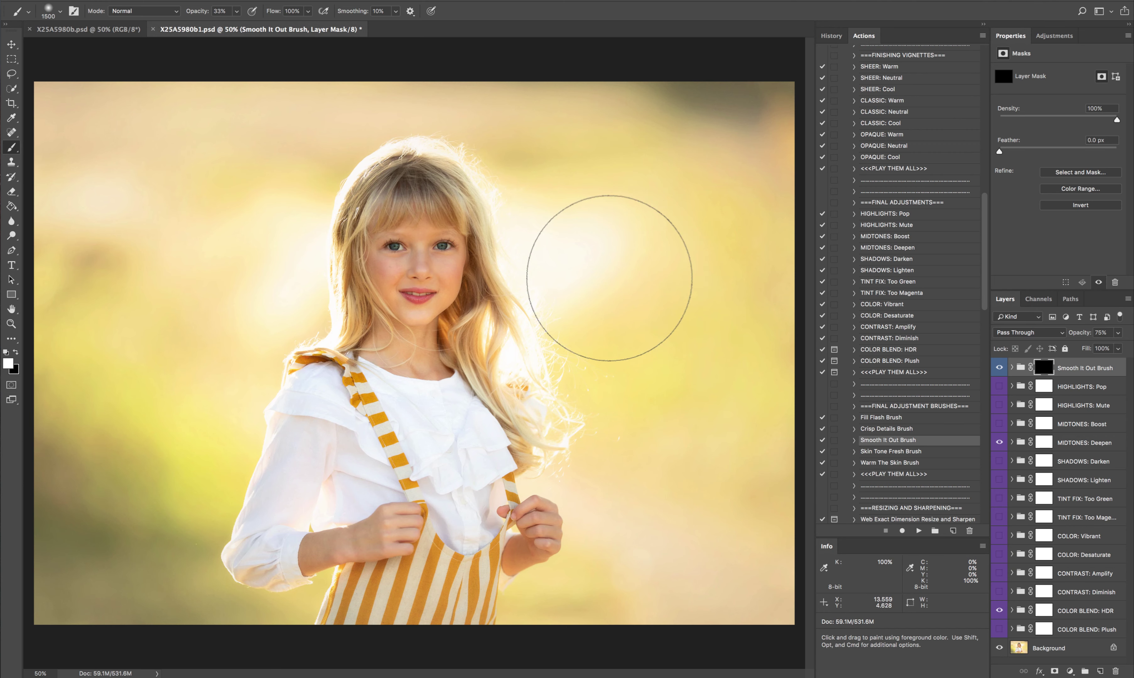
key(bracketleft)
key(bracketleft)
key(bracketleft)
key(bracketleft)
key(bracketleft)
key(bracketleft)
key(bracketleft)
key(bracketleft)
key(bracketleft)
key(bracketleft)
key(bracketleft)
key(bracketleft)
key(bracketleft)
key(bracketleft)
key(bracketleft)
key(bracketleft)
key(bracketleft)
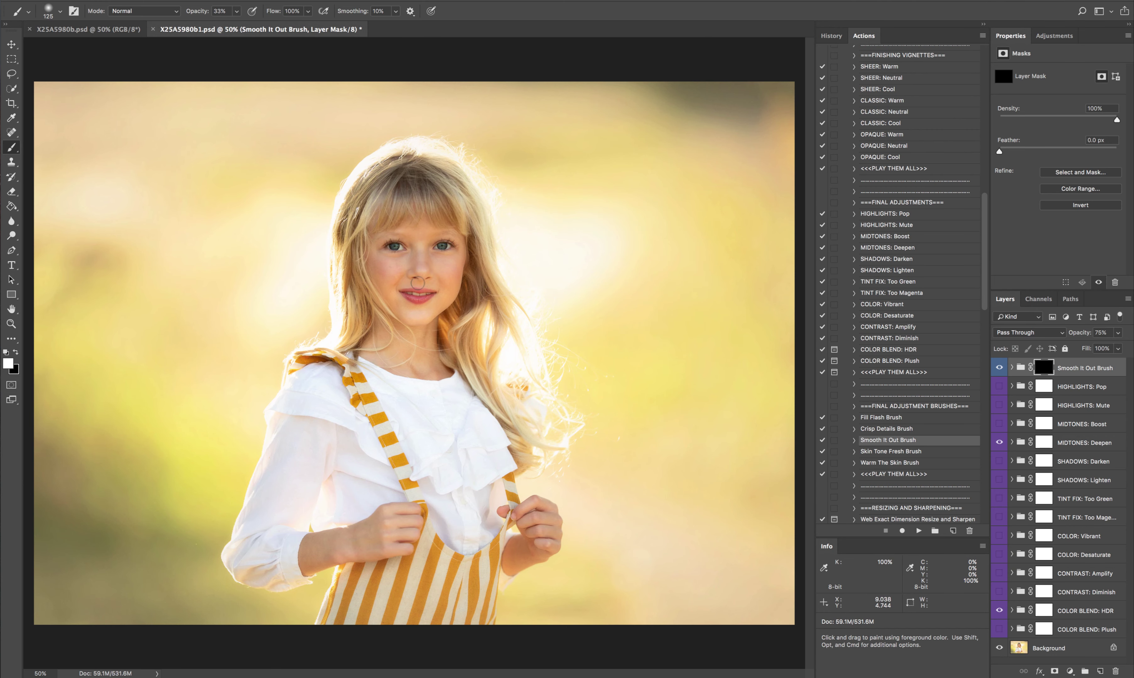
key(z)
click(395, 275)
click(395, 274)
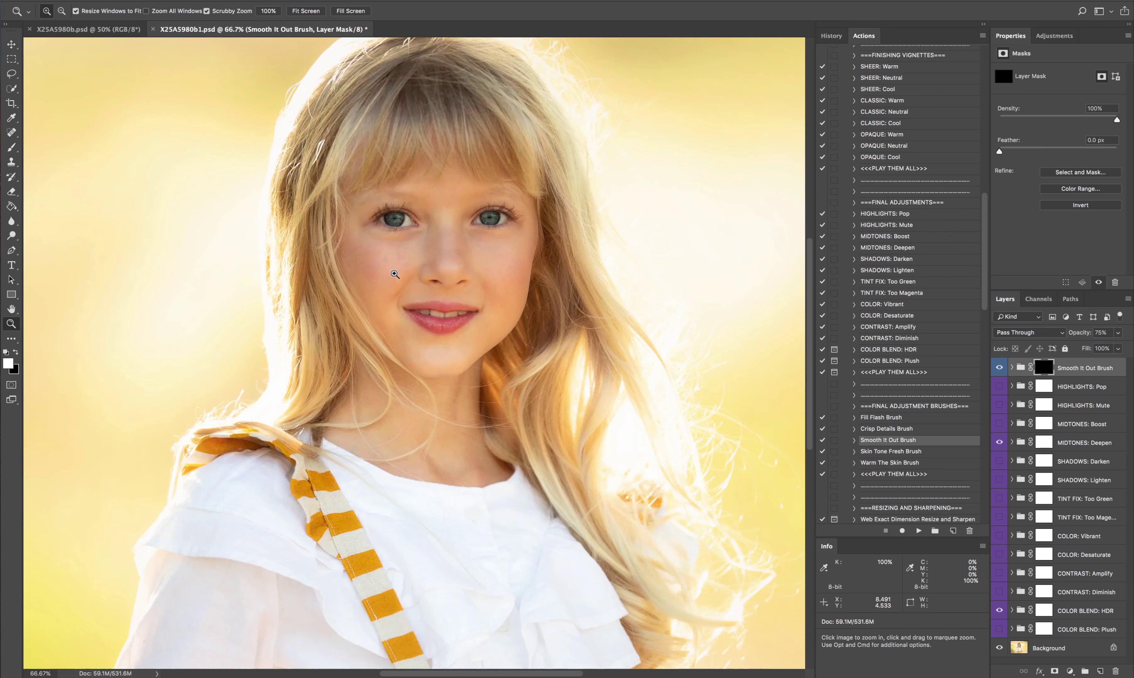
click(395, 274)
Paint skin smoothing onto both cheeks on the mask at 100% brush opacity.
click(12, 148)
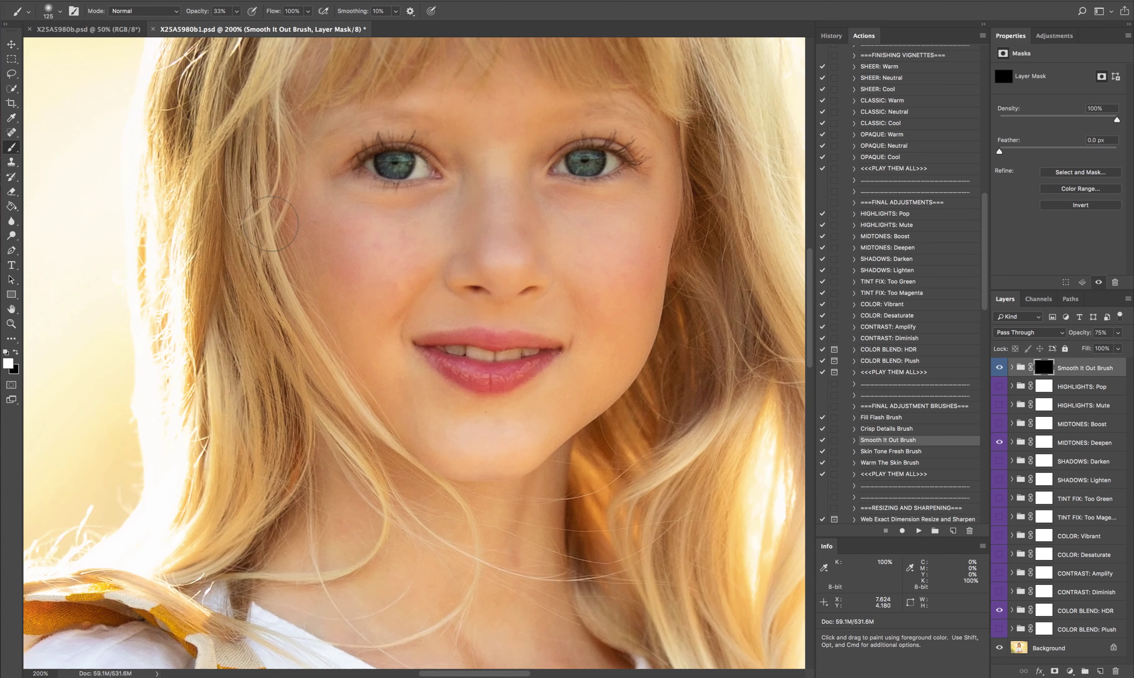
key(bracketleft)
key(bracketleft)
key(bracketleft)
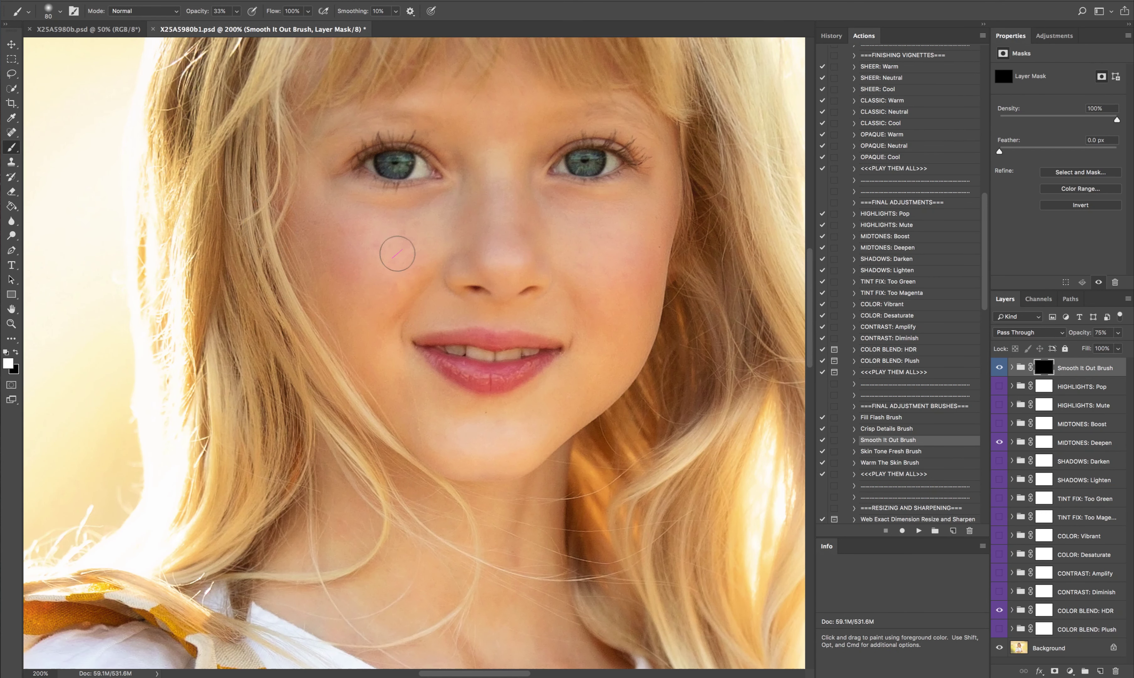
drag(393, 246, 346, 228)
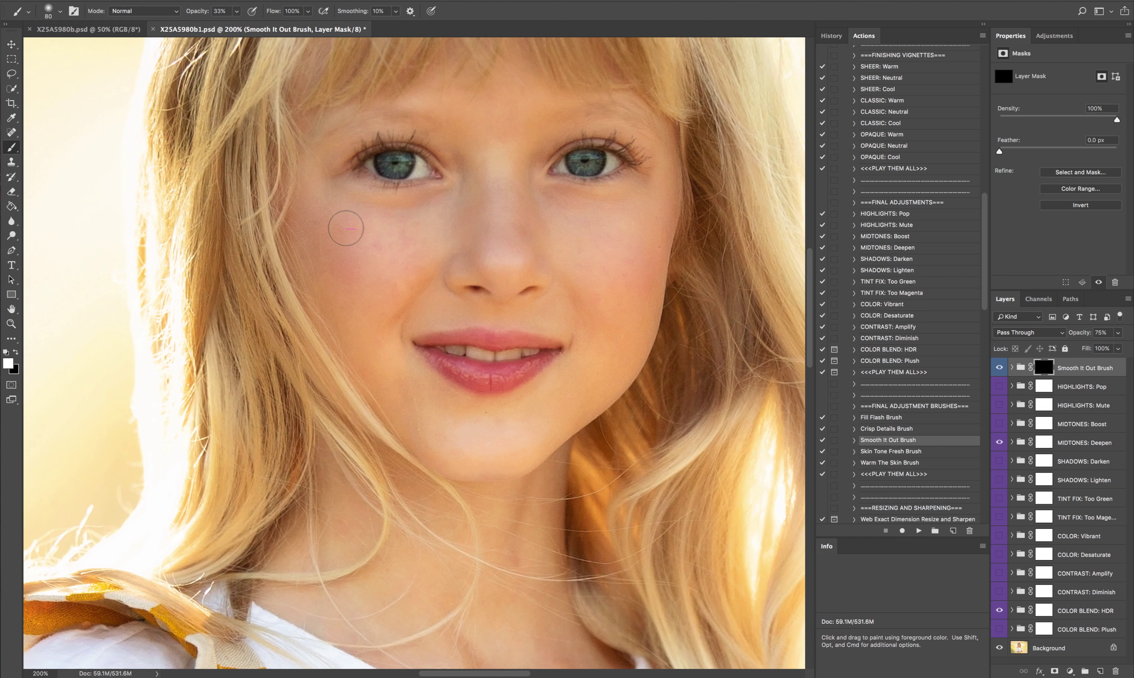
click(236, 13)
drag(235, 29, 279, 29)
mouse_move(343, 252)
mouse_down()
mouse_move(360, 226)
mouse_move(351, 230)
mouse_move(415, 227)
mouse_move(437, 213)
mouse_move(365, 218)
mouse_move(357, 271)
mouse_move(403, 284)
mouse_move(425, 257)
mouse_move(349, 271)
mouse_move(327, 233)
mouse_up()
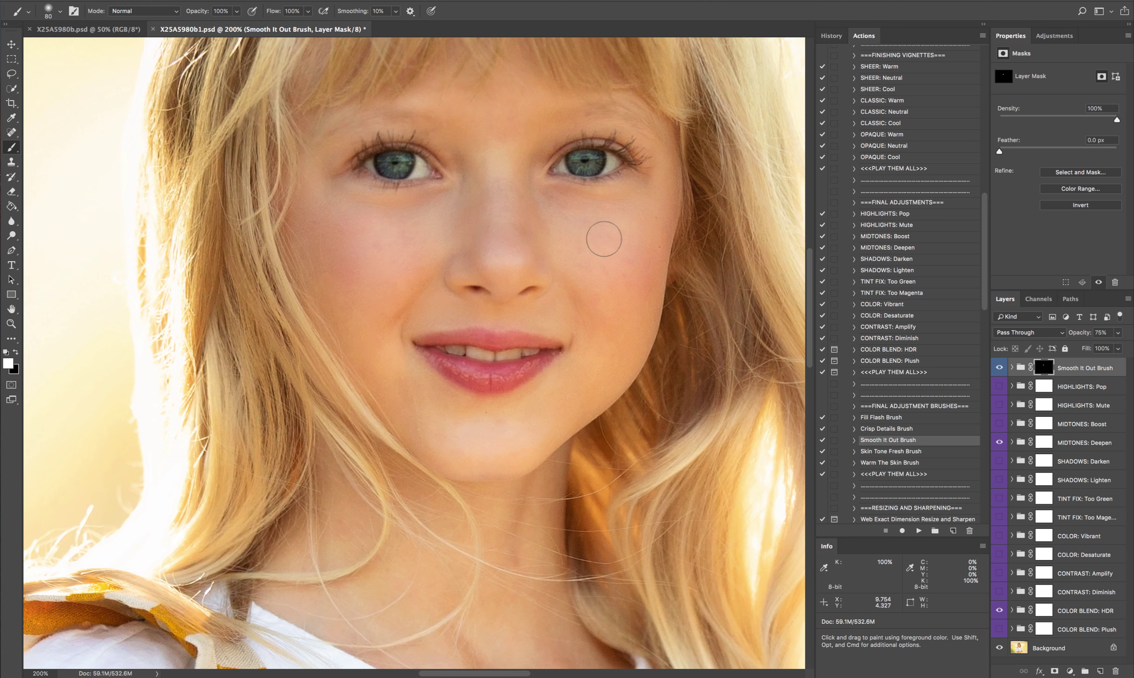
mouse_move(604, 239)
mouse_down()
mouse_move(553, 207)
mouse_move(604, 223)
mouse_move(603, 252)
mouse_move(585, 257)
mouse_move(629, 275)
mouse_move(644, 253)
mouse_move(580, 380)
mouse_move(554, 399)
mouse_move(479, 417)
mouse_move(399, 377)
mouse_move(503, 171)
mouse_move(494, 124)
mouse_up()
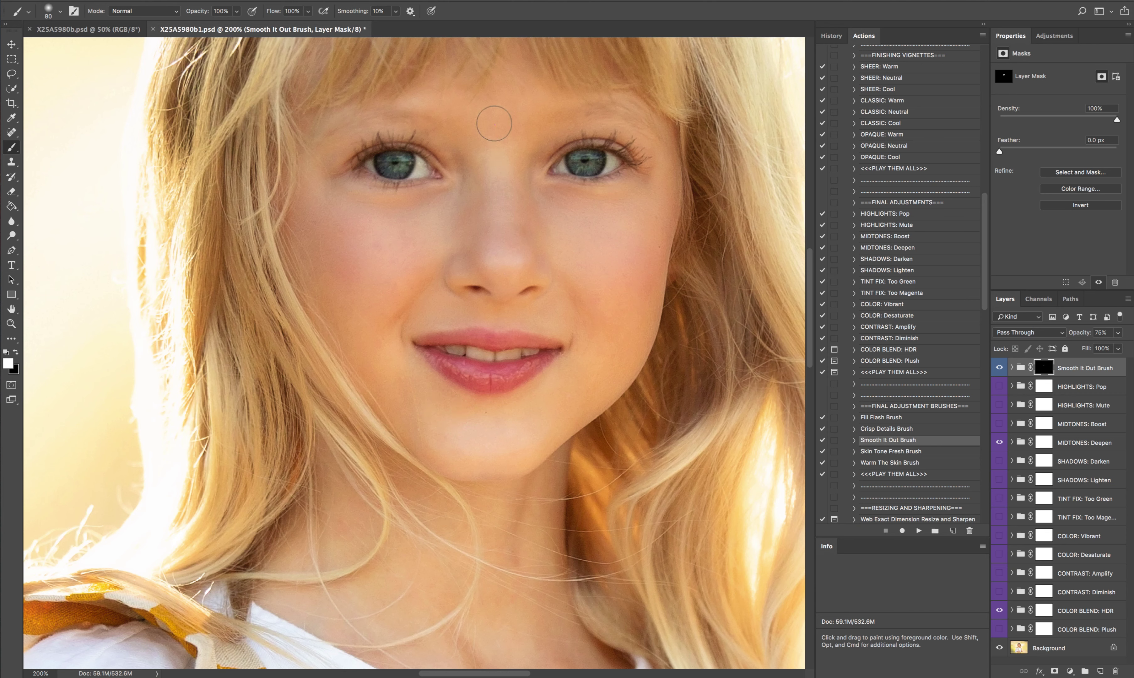
Set the view zoom to 150%.
click(41, 673)
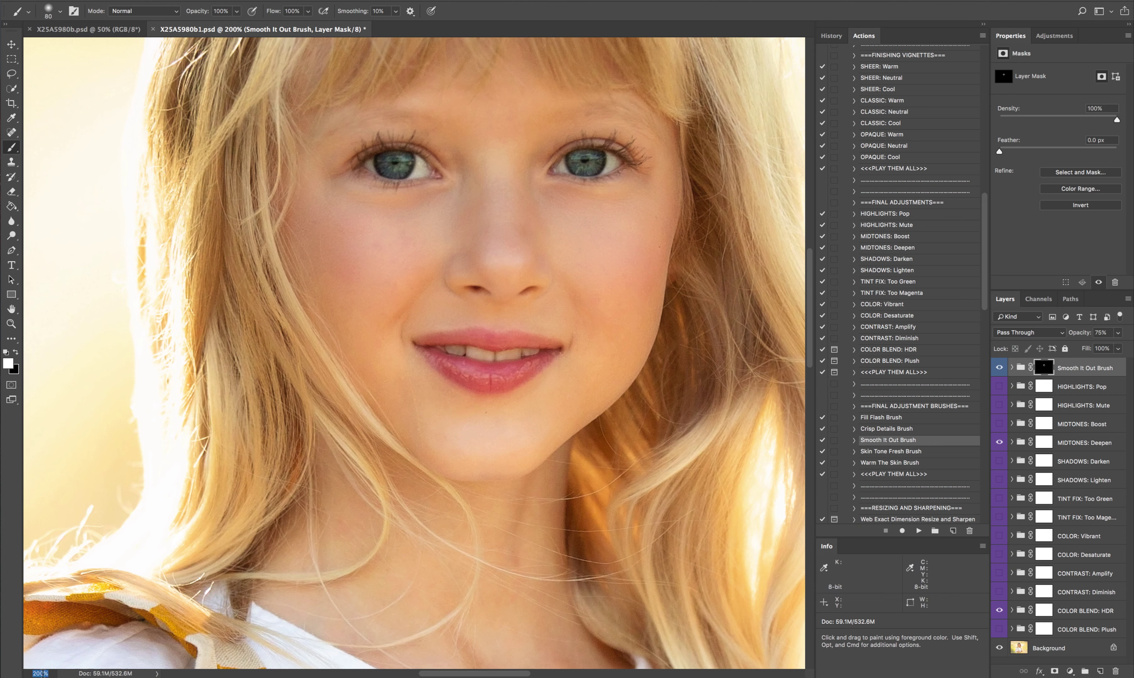
text(150)
key(Return)
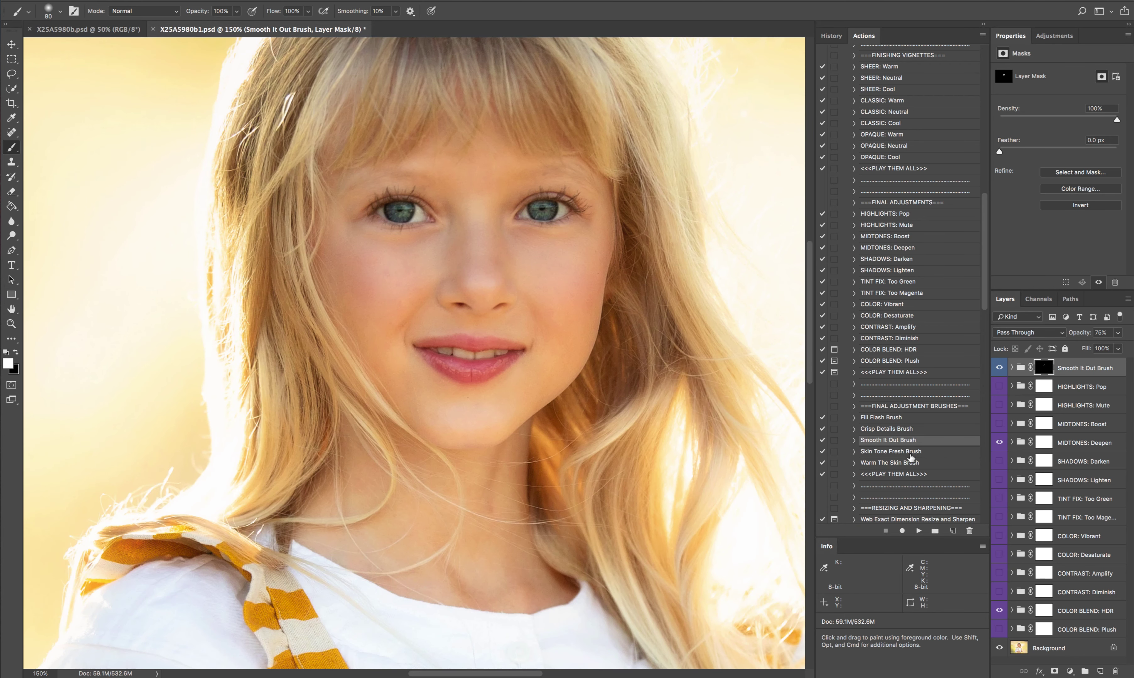
Run Crisp Details Brush and paint sharpening on its mask around the girl's eye.
click(891, 429)
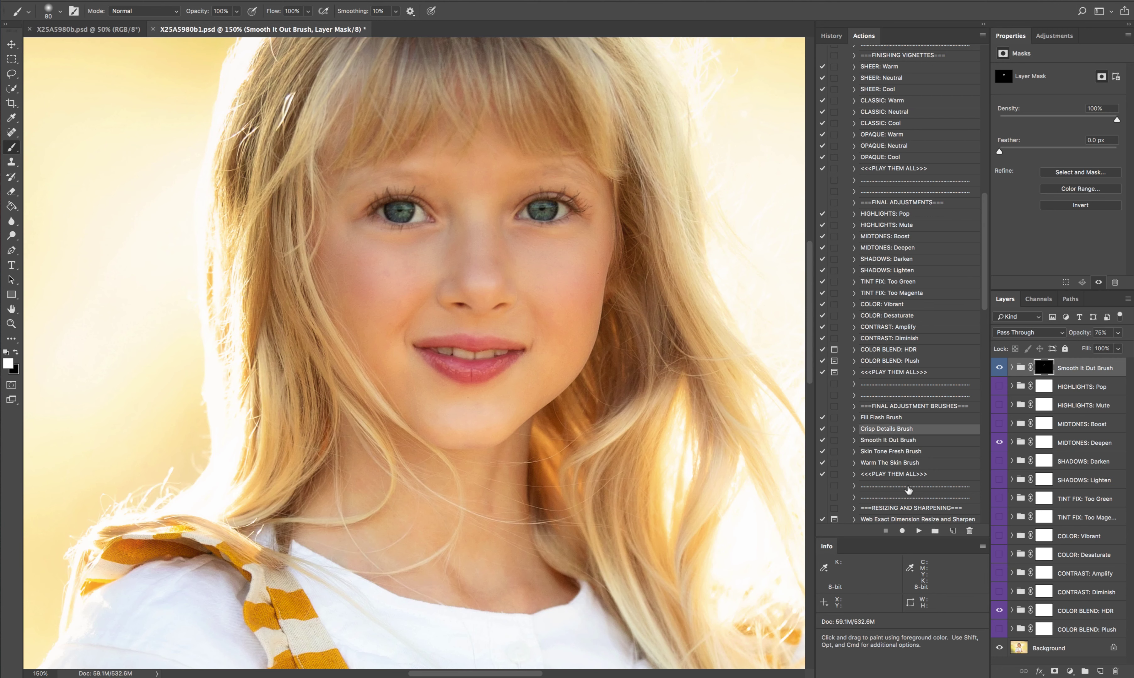
click(919, 531)
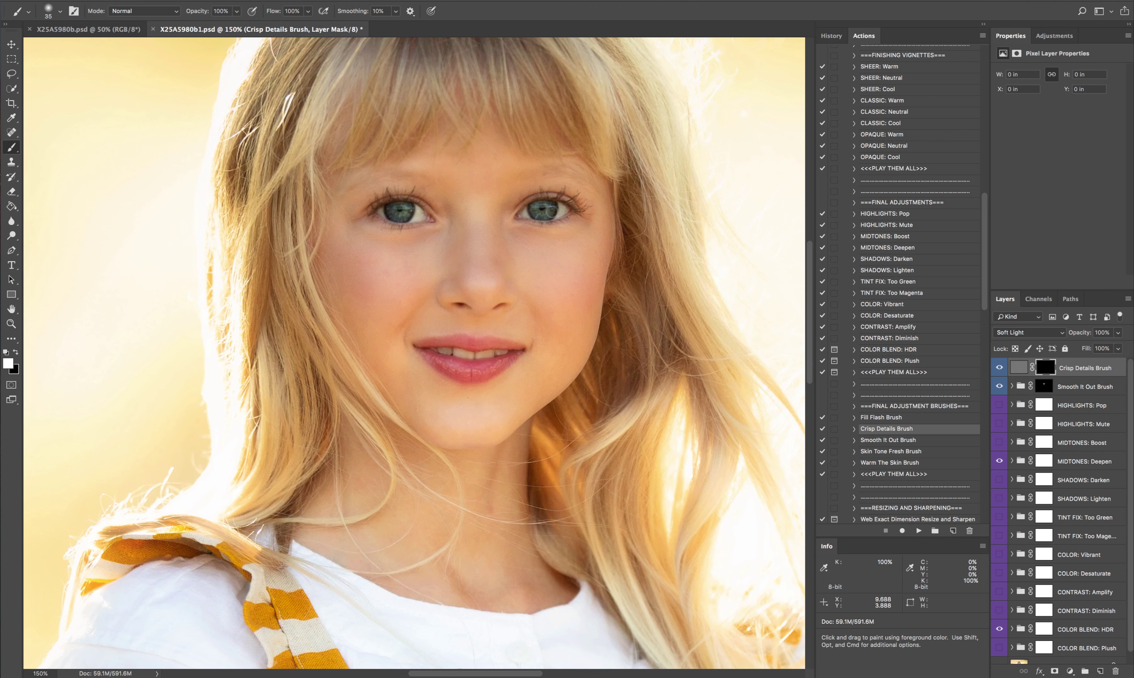
drag(548, 207, 509, 176)
drag(468, 214, 460, 211)
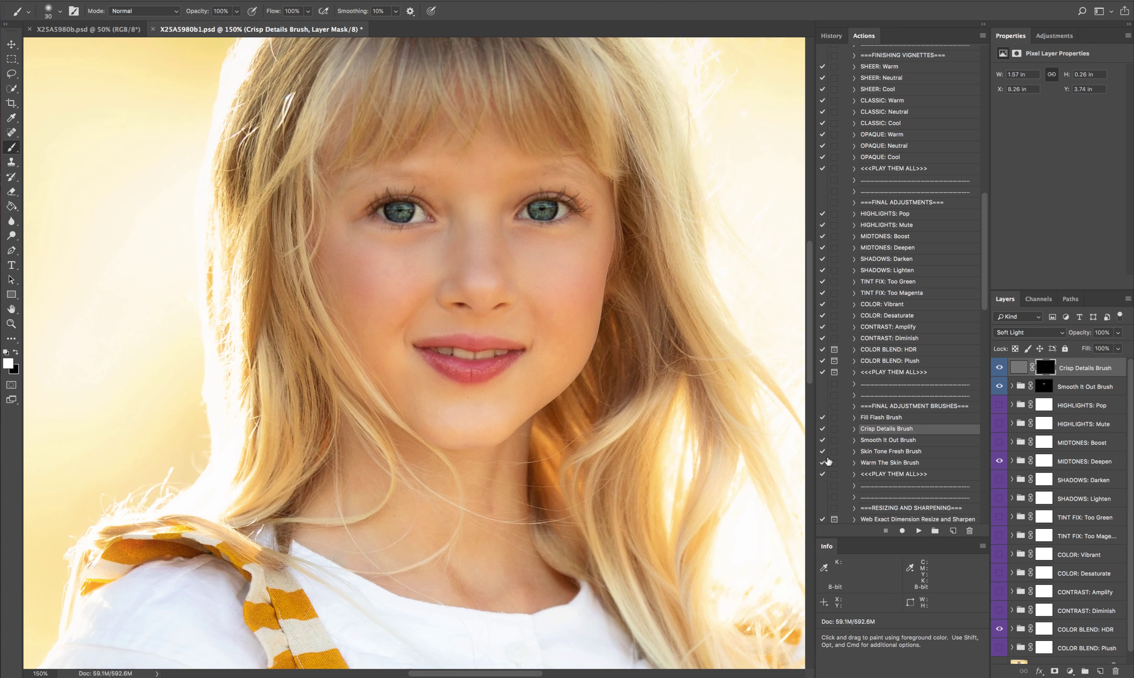
Run Fill Flash Brush and paint brightness over the nose, forehead, cheeks and chin at 25% brush opacity.
click(880, 418)
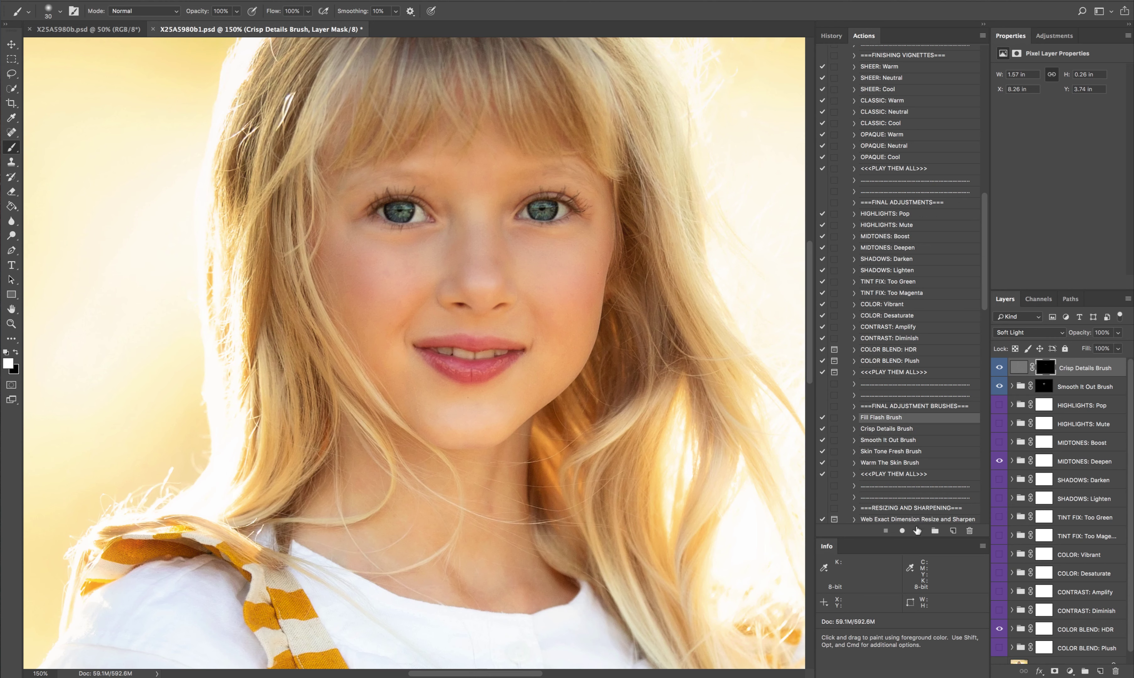
click(918, 531)
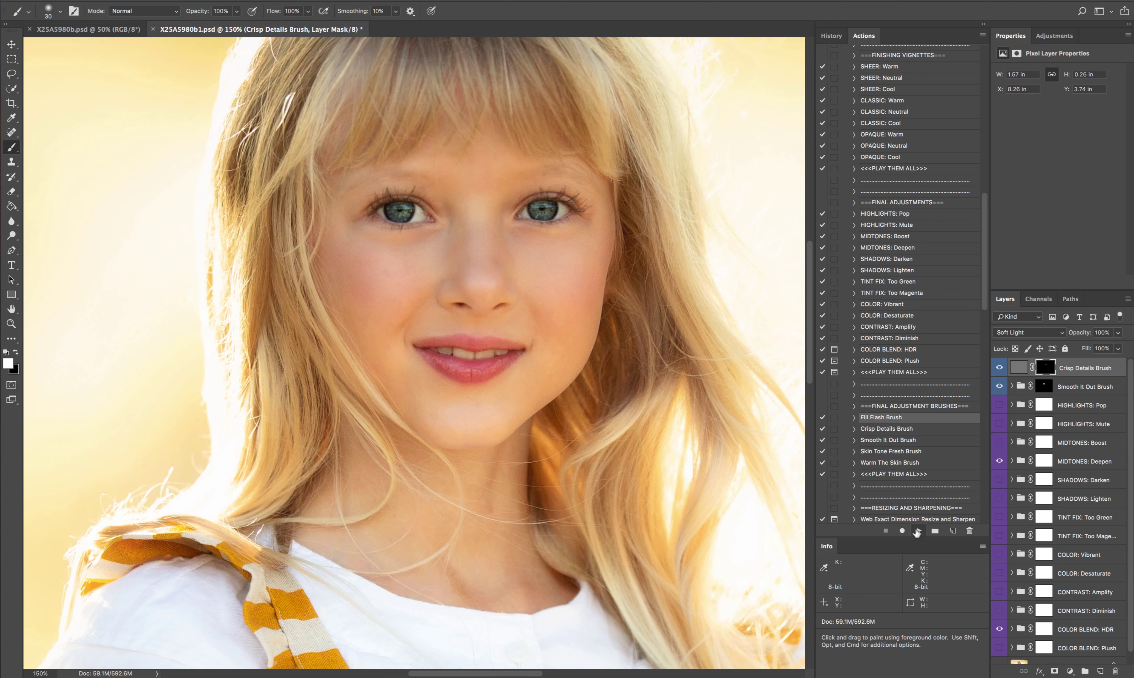
click(238, 12)
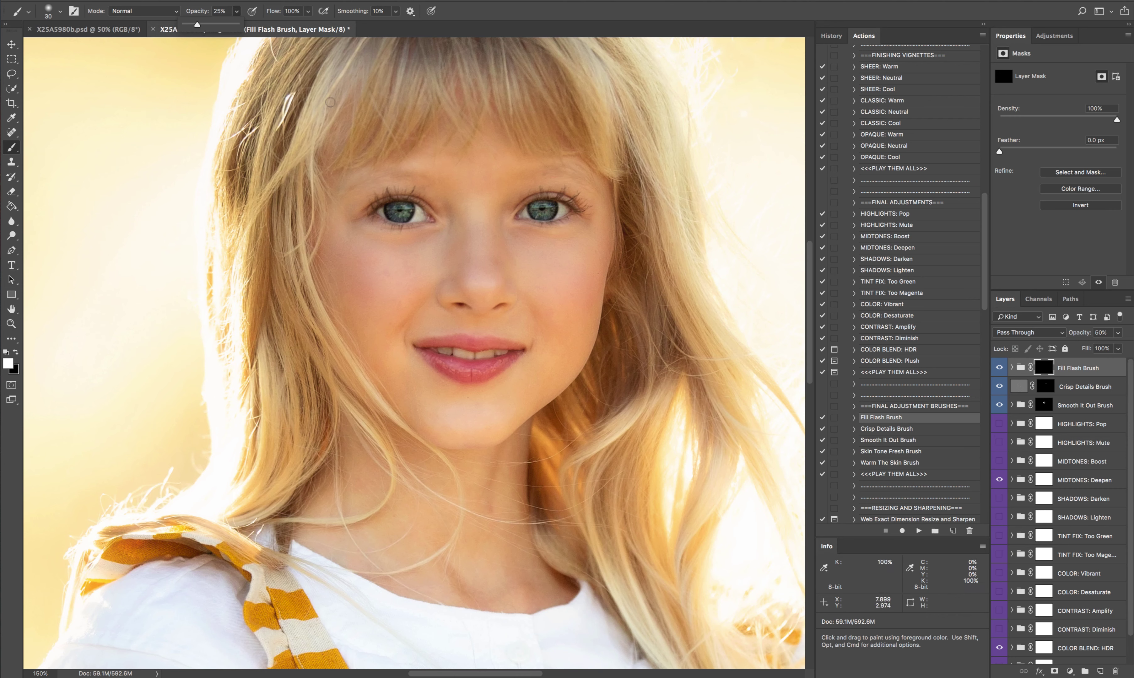
key(bracketright)
key(bracketright)
key(bracketright)
key(bracketright)
key(bracketright)
key(bracketright)
key(bracketright)
key(bracketright)
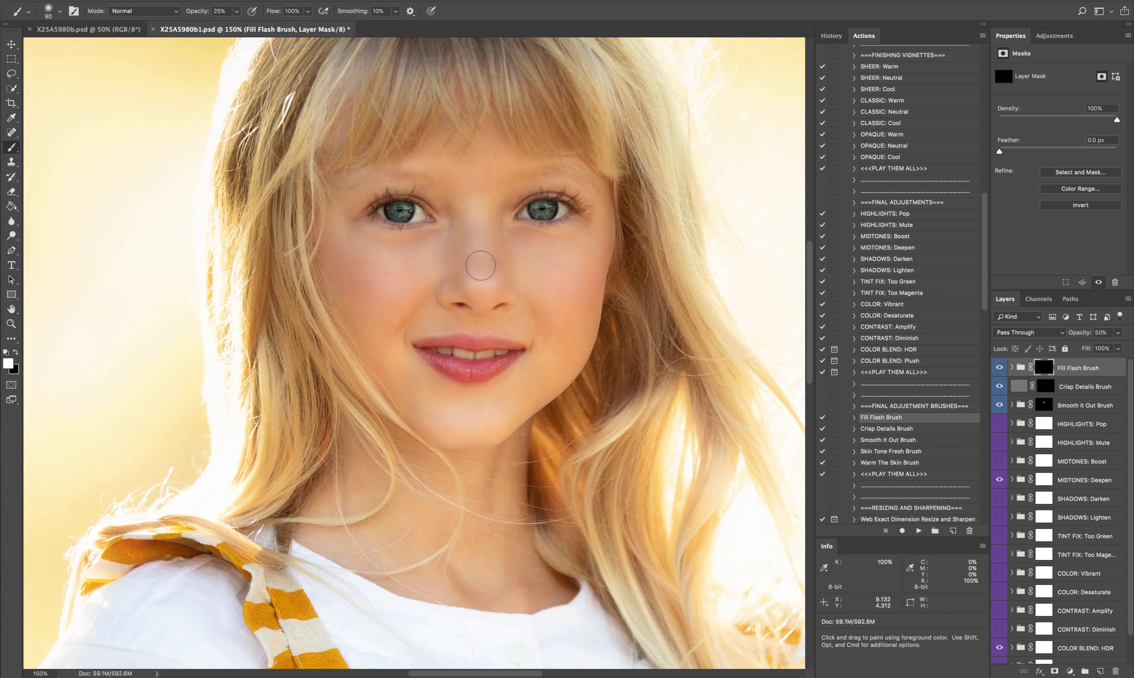
mouse_move(481, 268)
mouse_down()
mouse_move(473, 183)
mouse_move(452, 153)
mouse_move(479, 149)
mouse_move(495, 171)
mouse_up()
mouse_move(527, 243)
mouse_down()
mouse_move(572, 261)
mouse_move(359, 251)
mouse_move(393, 268)
mouse_move(431, 257)
mouse_move(398, 307)
mouse_up()
mouse_move(395, 368)
mouse_down()
mouse_move(438, 401)
mouse_move(476, 409)
mouse_move(527, 382)
mouse_move(558, 343)
mouse_move(417, 327)
mouse_up()
key(bracketleft)
key(bracketleft)
key(bracketleft)
key(bracketleft)
Zoom out to 50% and brighten the girl's left sleeve with an 800-pixel brush.
click(42, 674)
text(5)
key(Return)
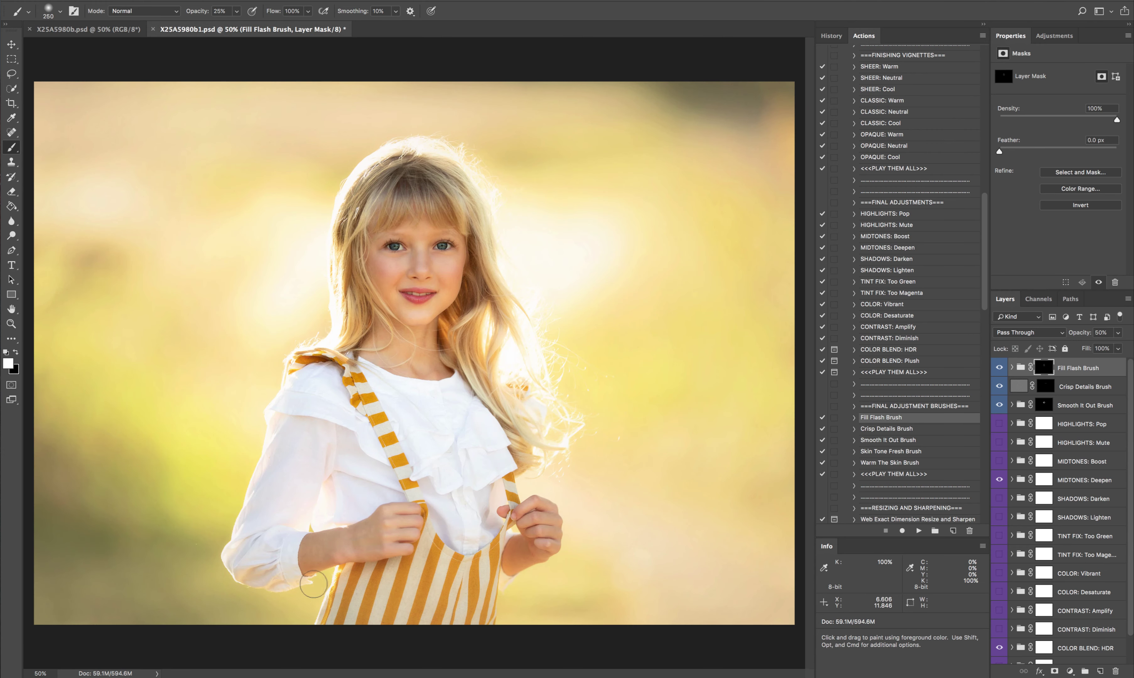
key(bracketright)
key(bracketright)
key(bracketright)
key(bracketright)
key(bracketright)
key(bracketright)
key(bracketright)
key(bracketright)
key(bracketright)
key(bracketright)
key(bracketleft)
key(bracketleft)
key(bracketright)
key(bracketright)
key(bracketright)
key(bracketright)
key(bracketright)
mouse_move(262, 557)
mouse_down()
mouse_move(298, 448)
mouse_move(352, 486)
mouse_up()
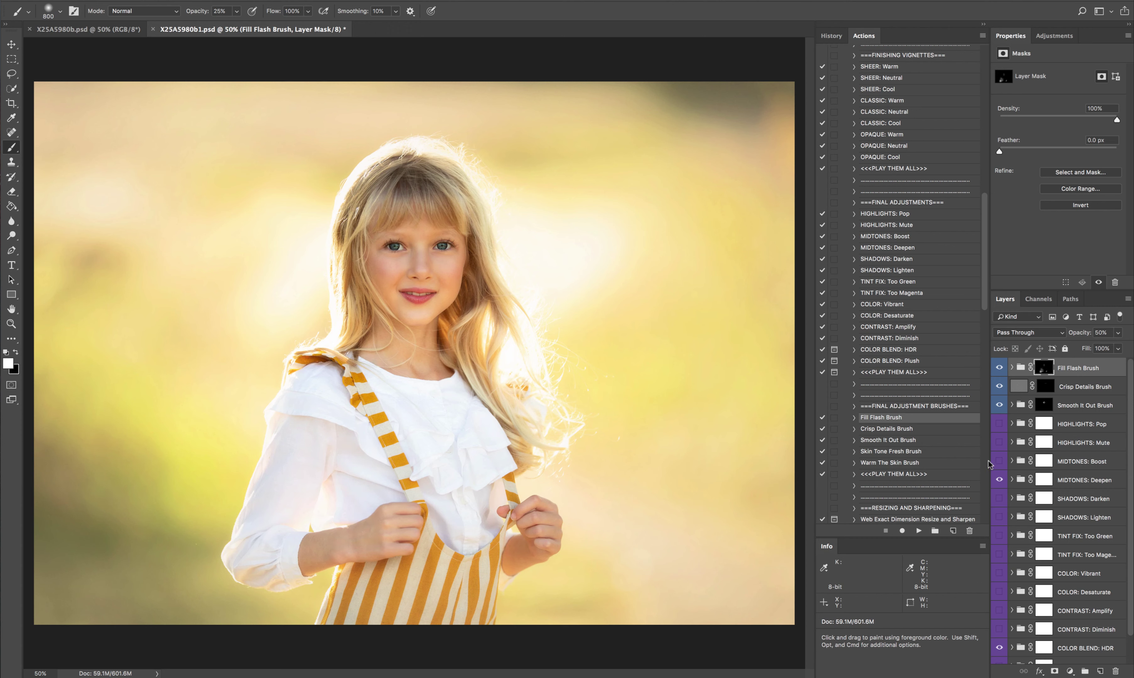
Compare the Fill Flash Brush layer on and off, then lower its opacity to 28%.
click(999, 368)
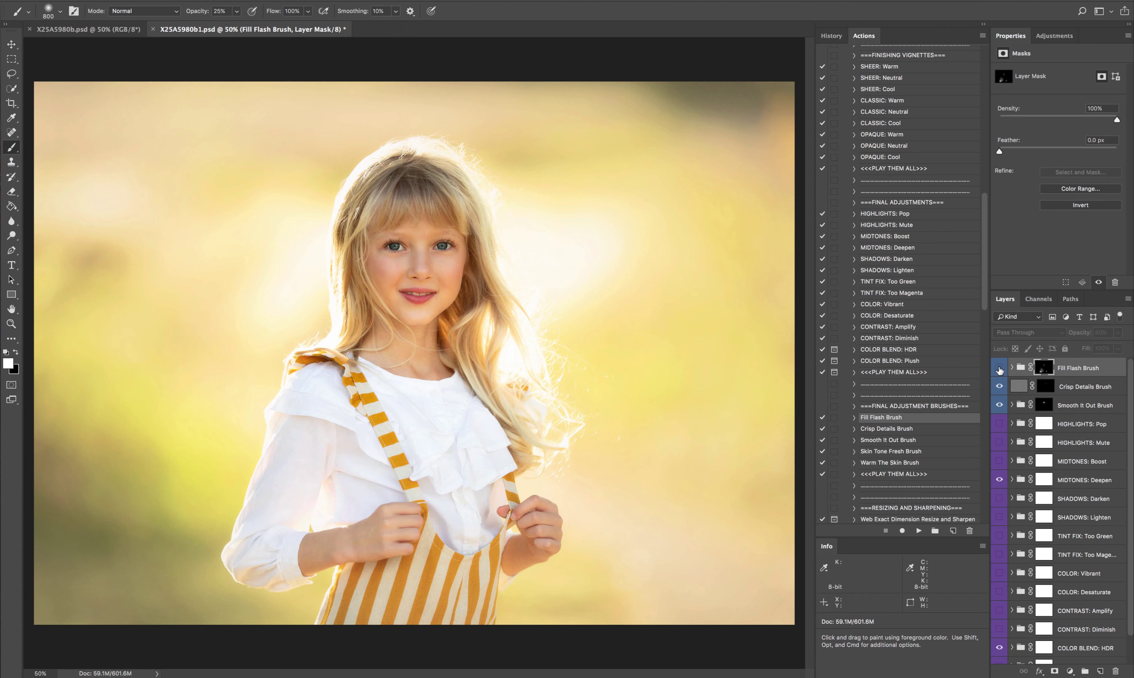
click(1000, 368)
click(1000, 368)
click(1000, 368)
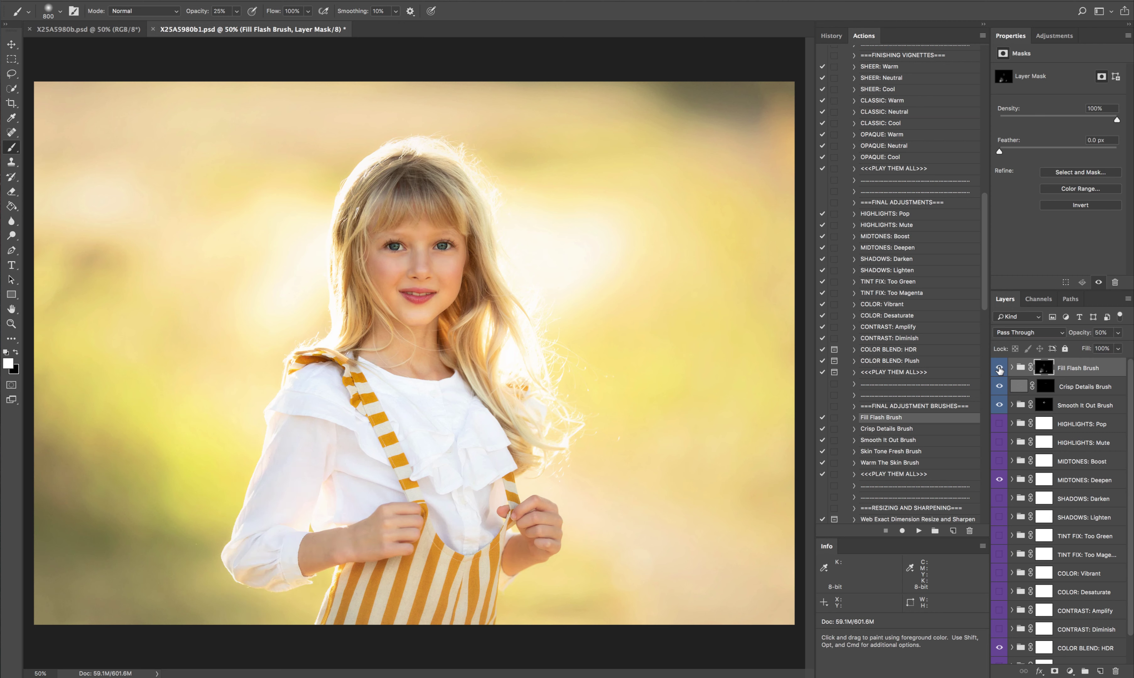
click(1118, 333)
Run Skin Tone Fresh Brush and paint it over the face and the girl's hand.
click(887, 453)
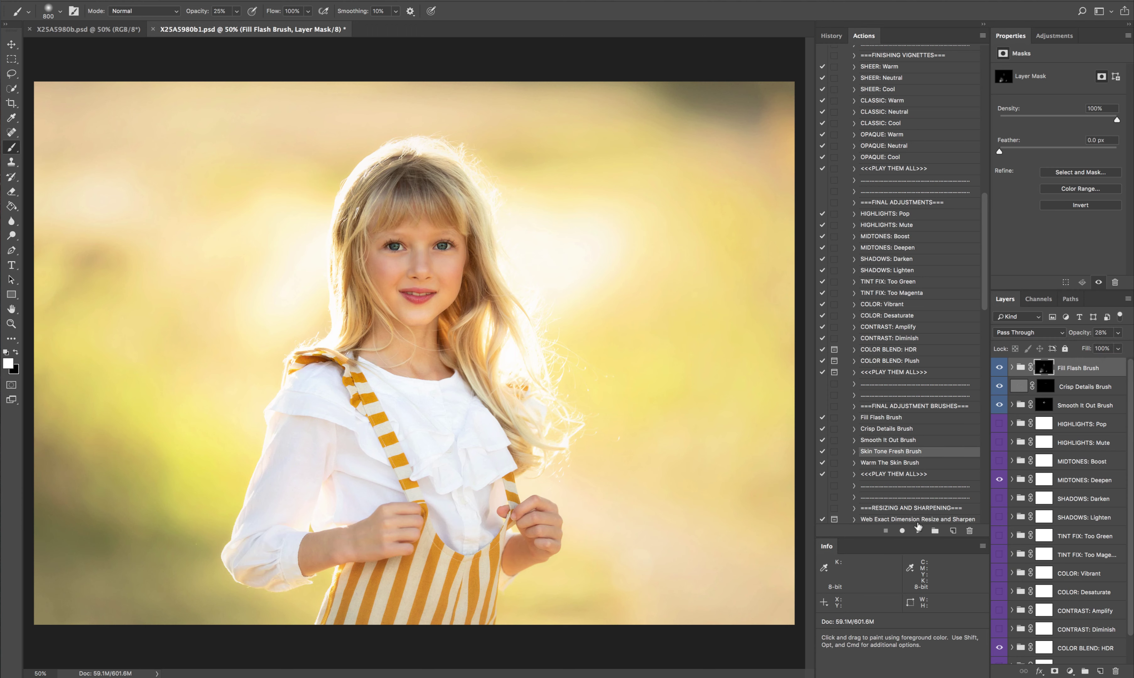
click(919, 531)
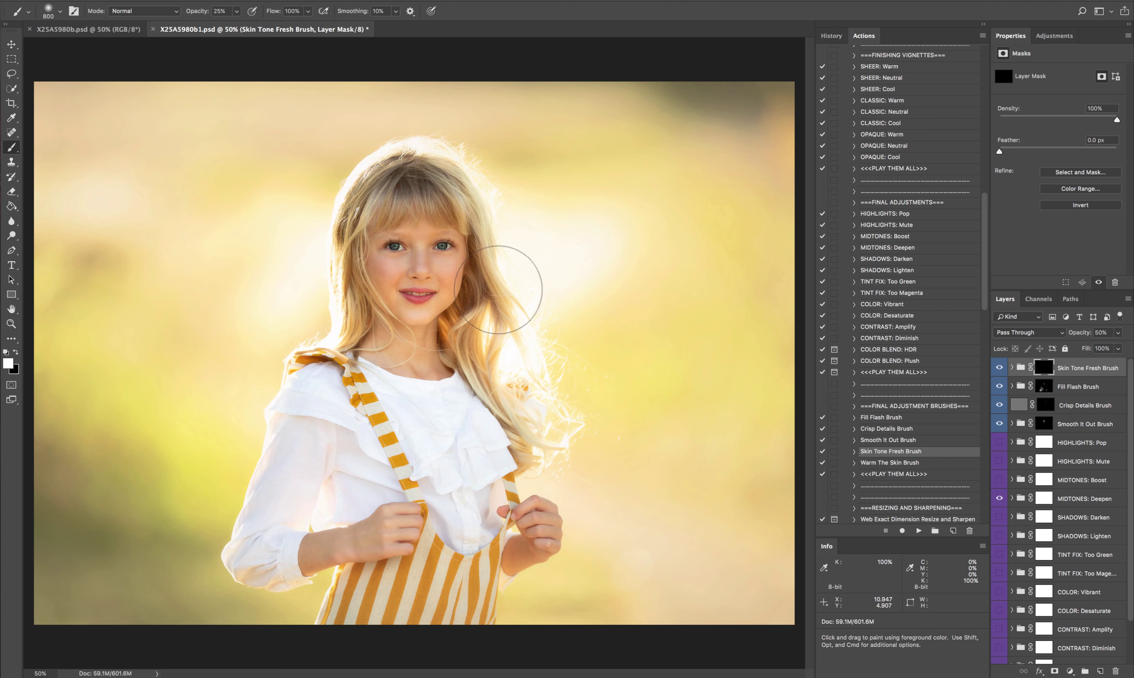
key(bracketright)
key(bracketright)
key(bracketright)
key(bracketright)
key(bracketright)
key(bracketright)
key(bracketright)
key(bracketright)
key(bracketright)
key(bracketright)
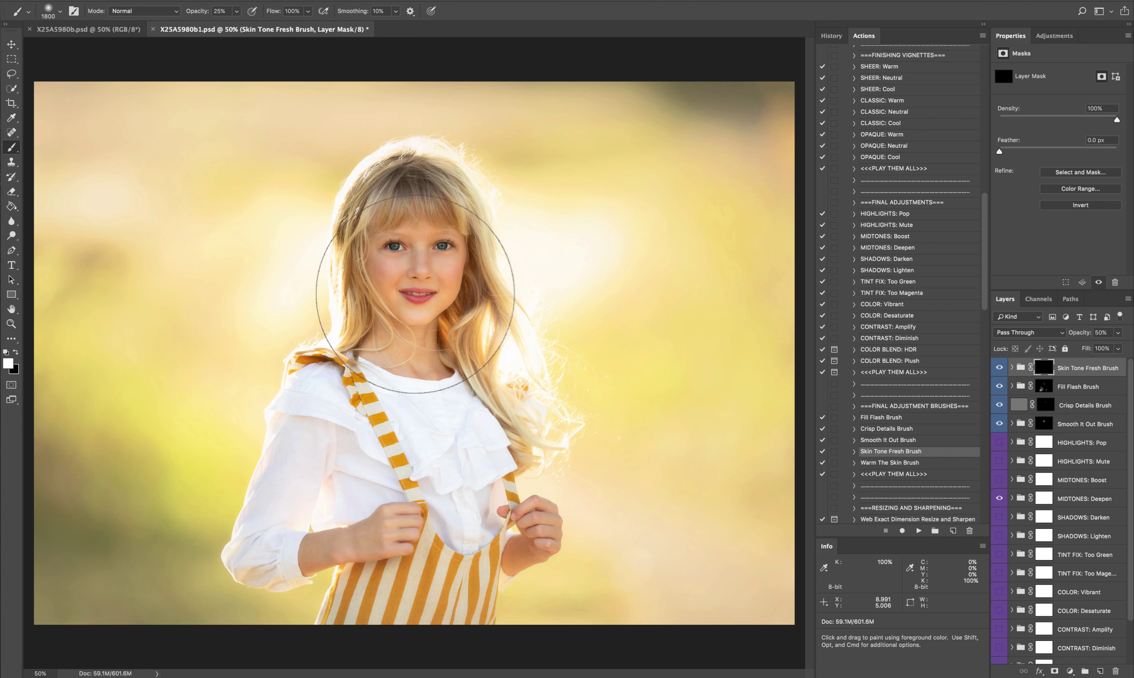
click(415, 295)
key(bracketleft)
key(bracketleft)
key(bracketleft)
key(bracketleft)
key(bracketleft)
key(bracketleft)
key(bracketleft)
key(bracketleft)
key(bracketleft)
key(bracketleft)
key(bracketleft)
key(bracketleft)
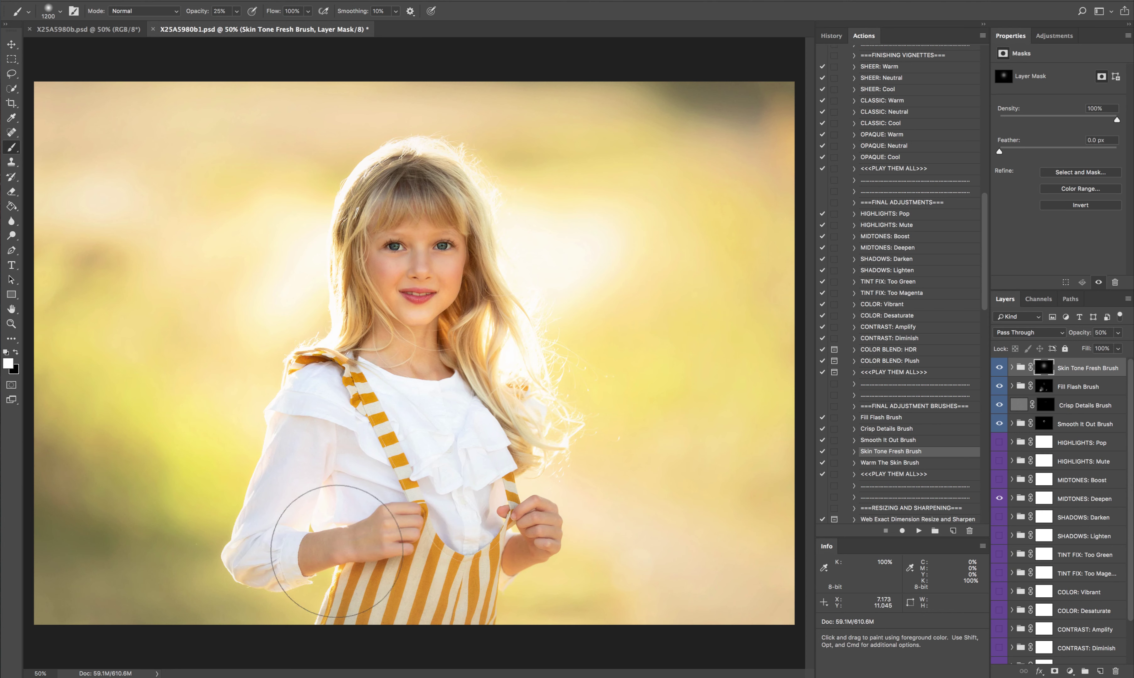
key(bracketleft)
key(bracketleft)
key(bracketleft)
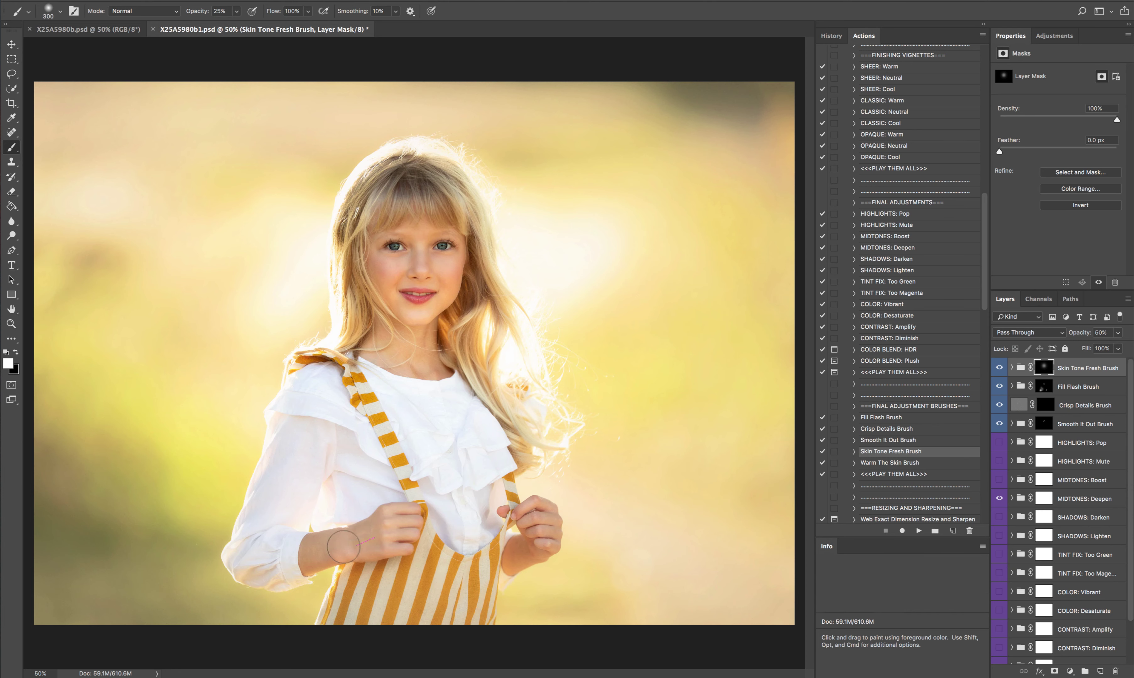
click(413, 547)
Run Warm The Skin Brush and paint warmth along the forearm, hands and chest.
click(887, 463)
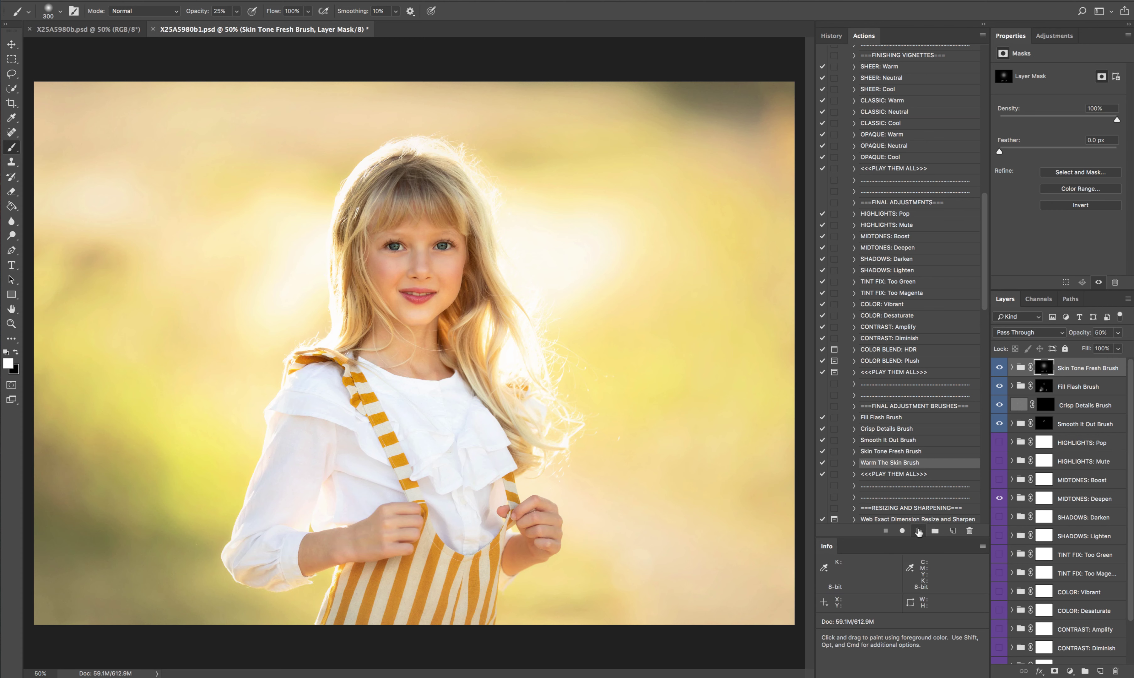
click(919, 530)
mouse_move(411, 549)
mouse_down()
mouse_move(337, 543)
mouse_move(389, 519)
mouse_move(314, 547)
mouse_move(373, 545)
mouse_move(400, 517)
mouse_move(326, 552)
mouse_up()
drag(547, 534, 521, 492)
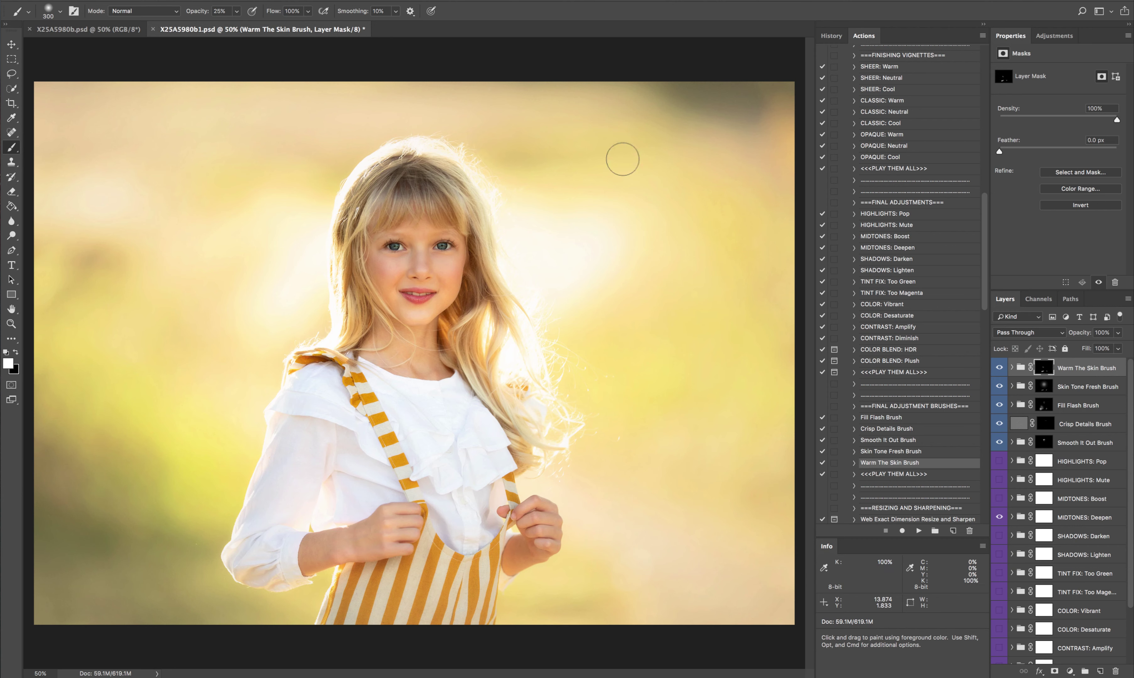
After a glance at the original, set the MIDTONES: Deepen layer's opacity to 58%.
click(100, 30)
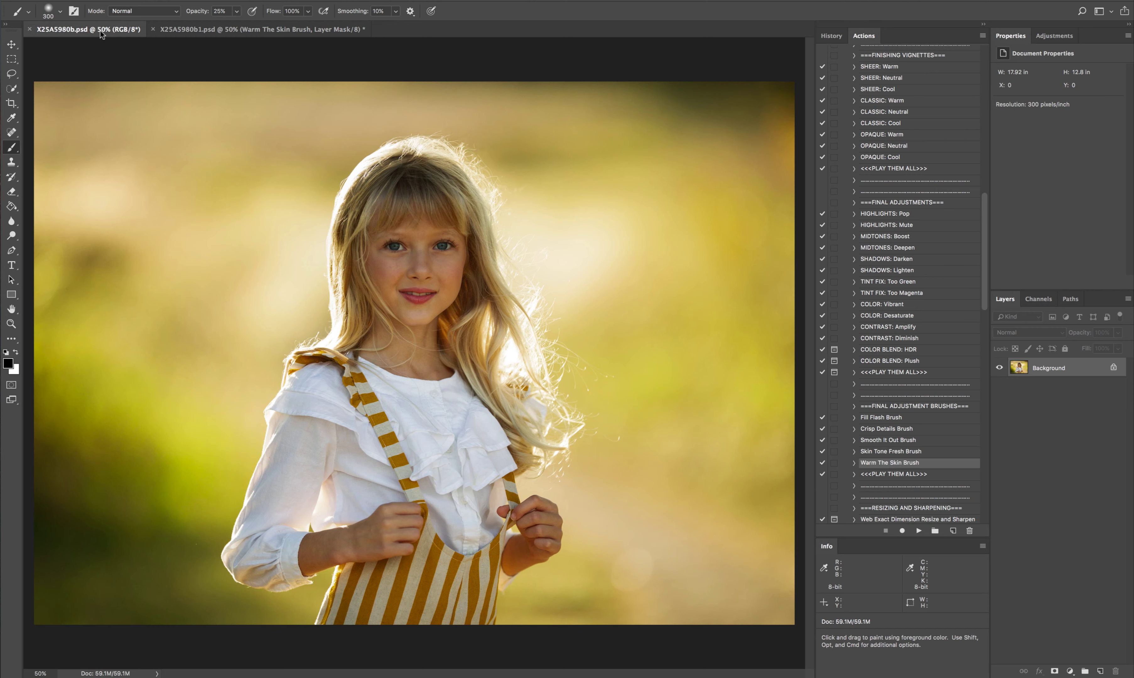
click(244, 31)
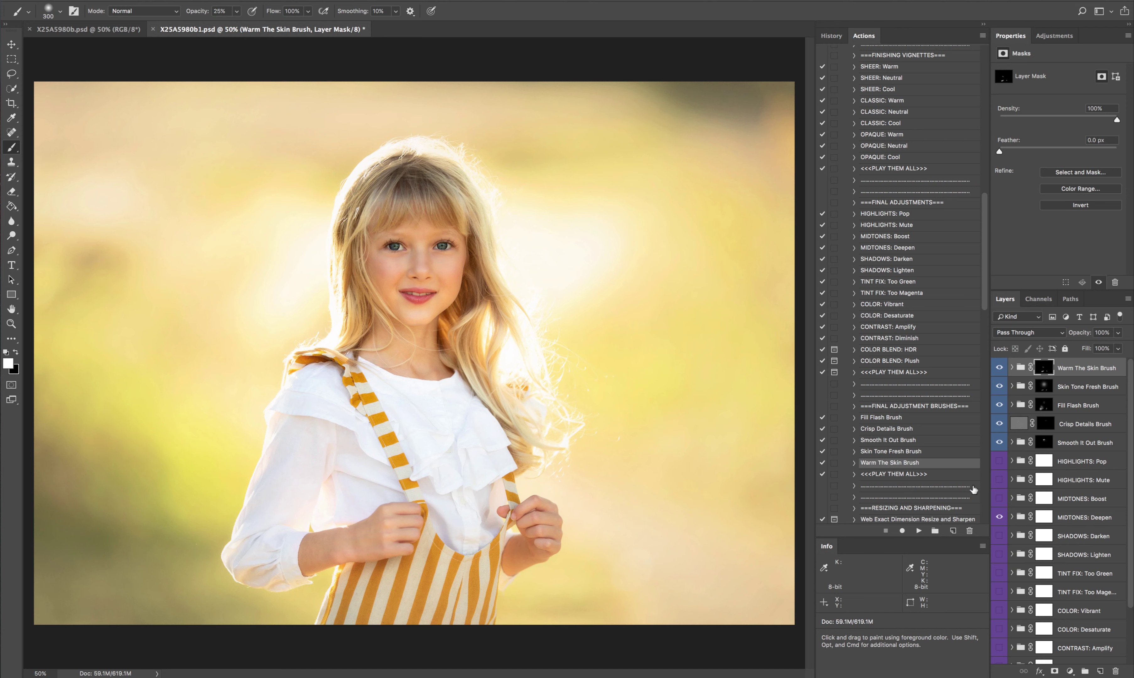
click(1071, 518)
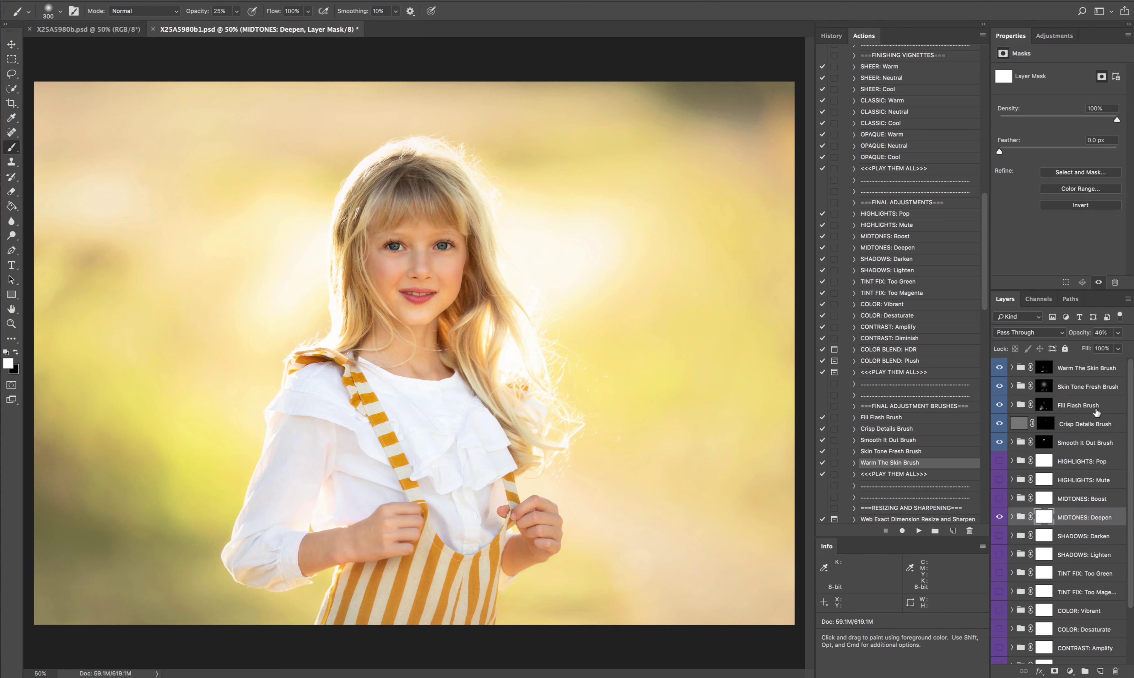
click(1120, 333)
drag(1110, 350, 1108, 350)
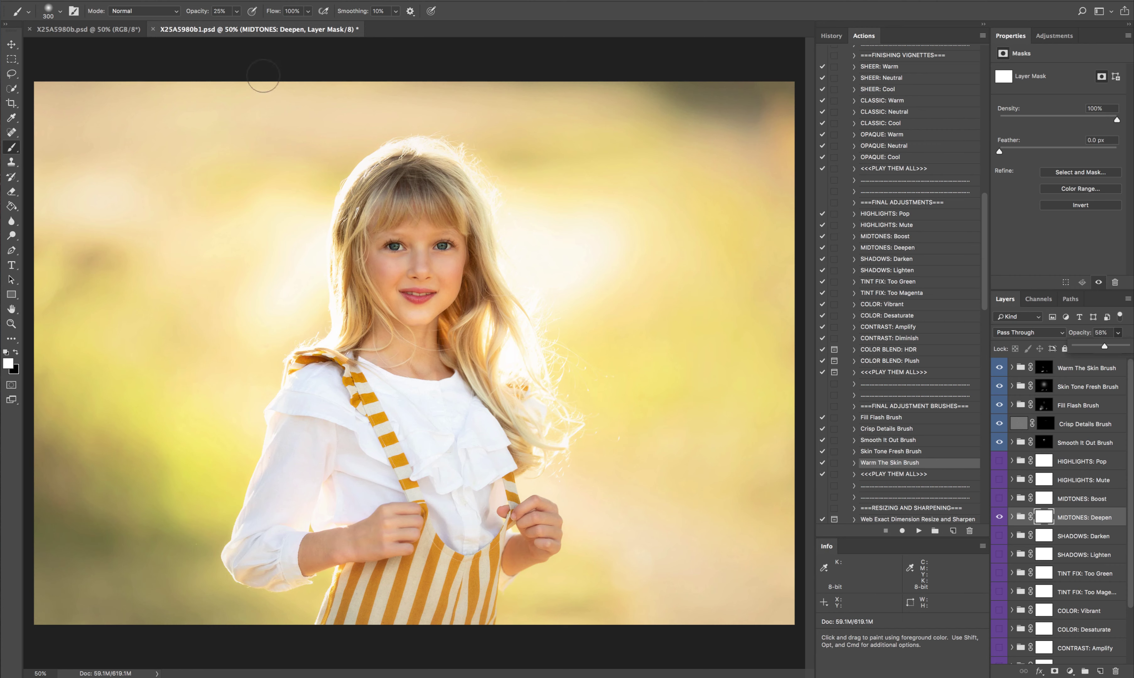
Compare the original and edited photos twice, finishing on the edited portrait.
click(97, 29)
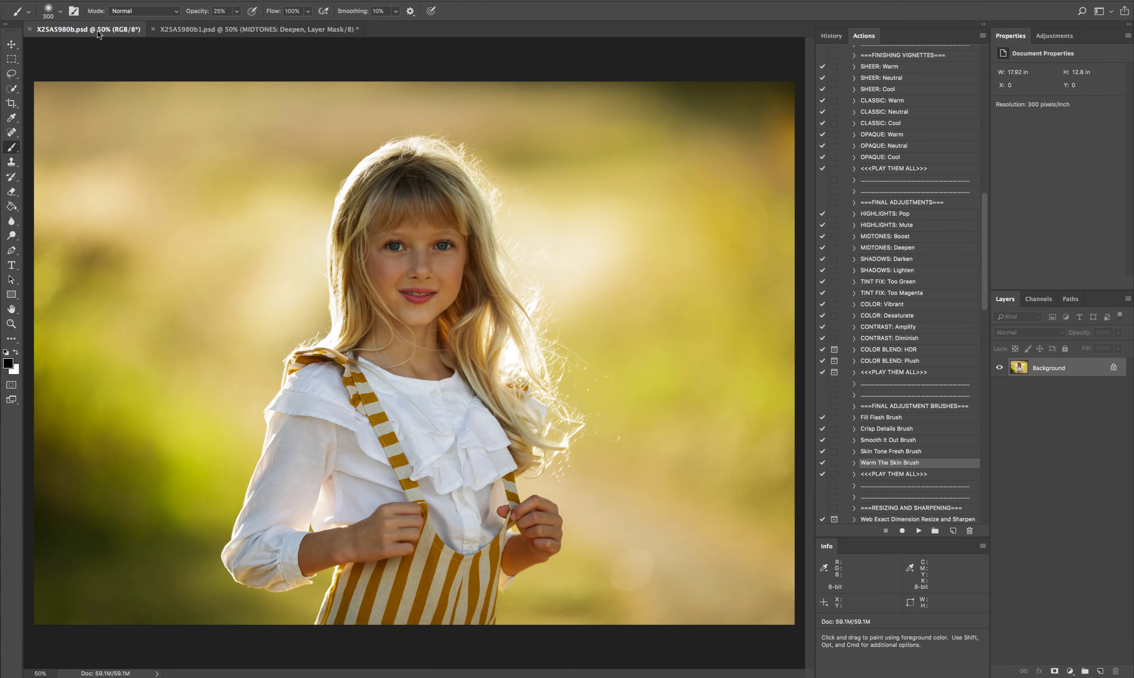
click(197, 30)
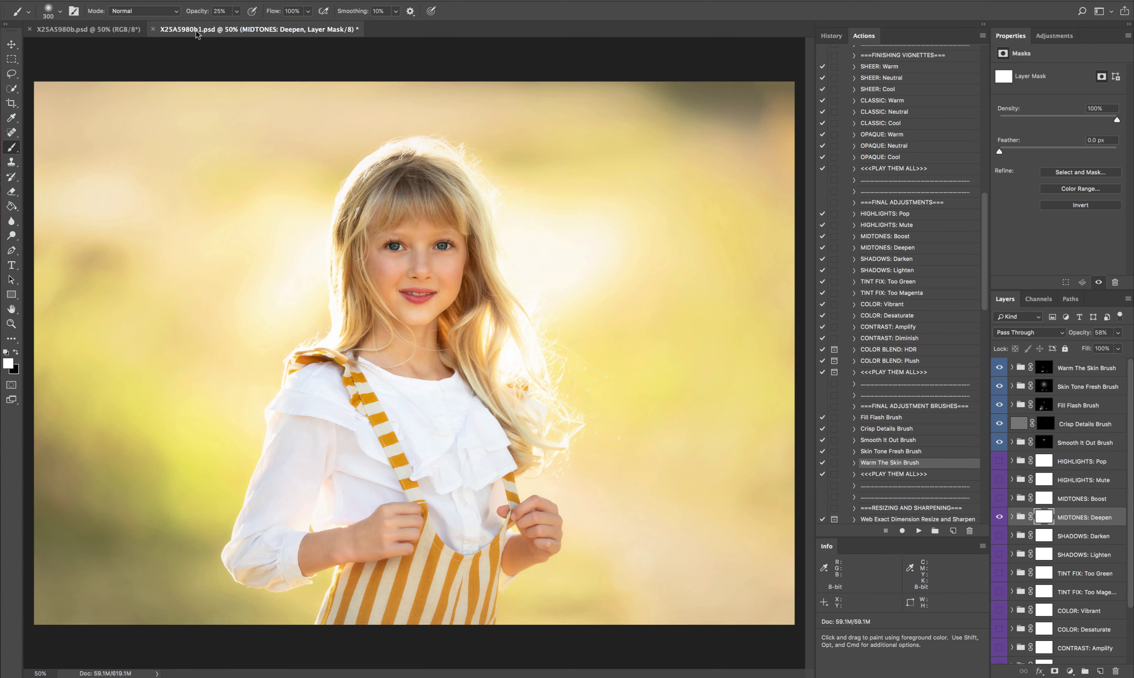
click(101, 30)
click(217, 29)
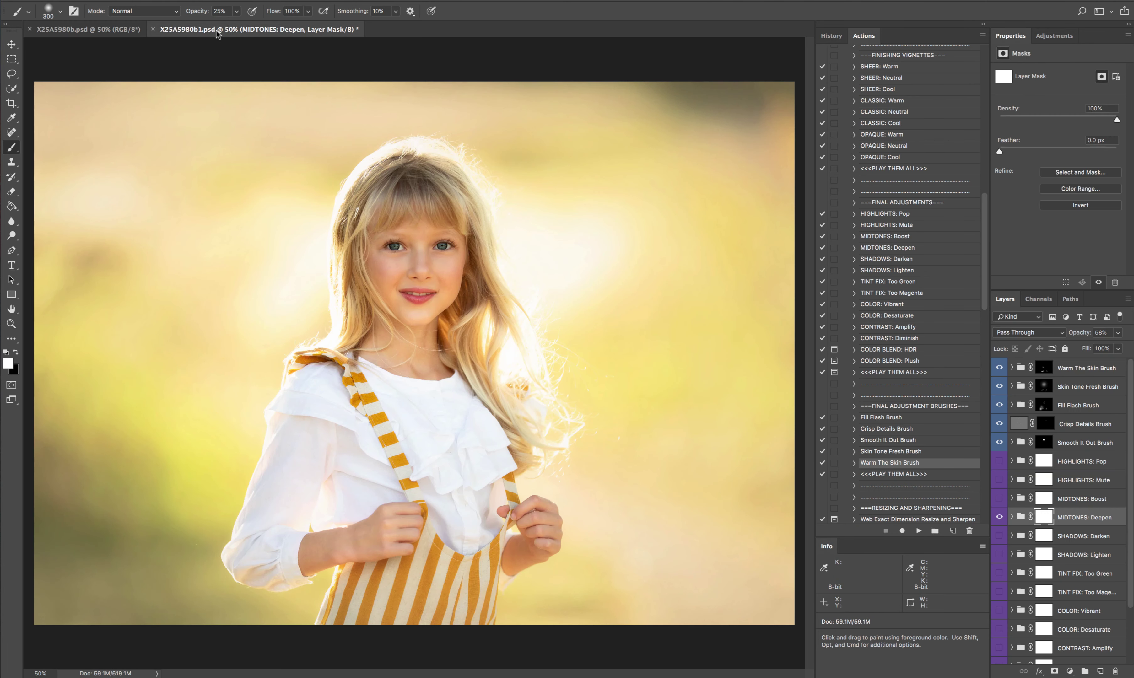